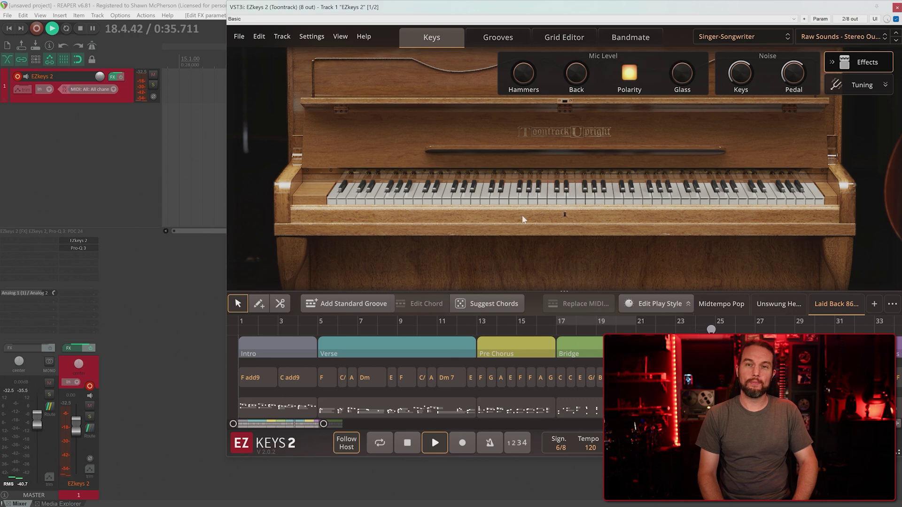
{"action": "left_click", "coordinate": [79, 247]}
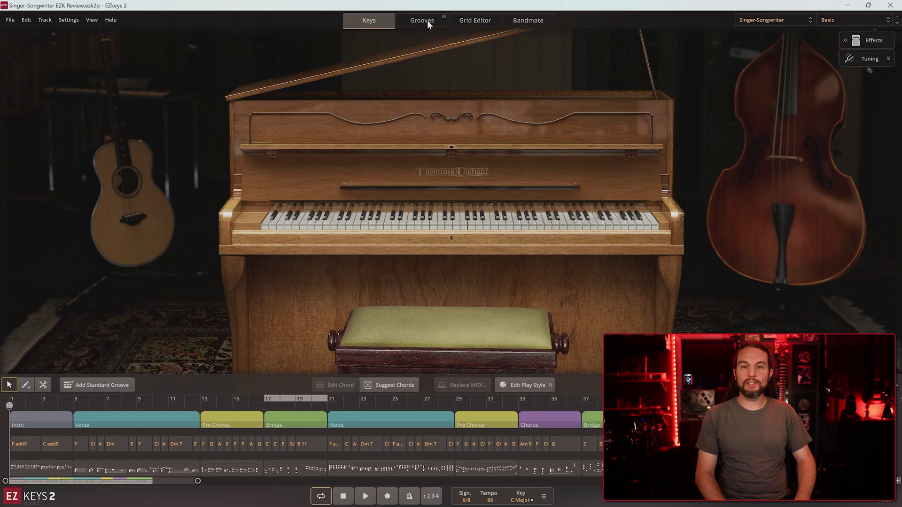
Step: Browse the EKX Singer-Songwriter groove folders Straight 3/4, Straight 4/4, Swing 4/4 and Swing 6/8
{"action": "left_click", "coordinate": [427, 20]}
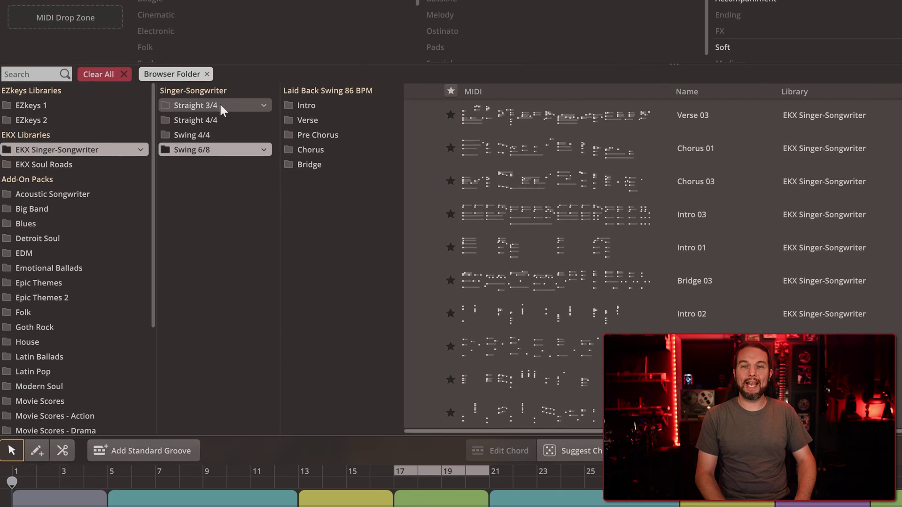
{"action": "left_click", "coordinate": [221, 107]}
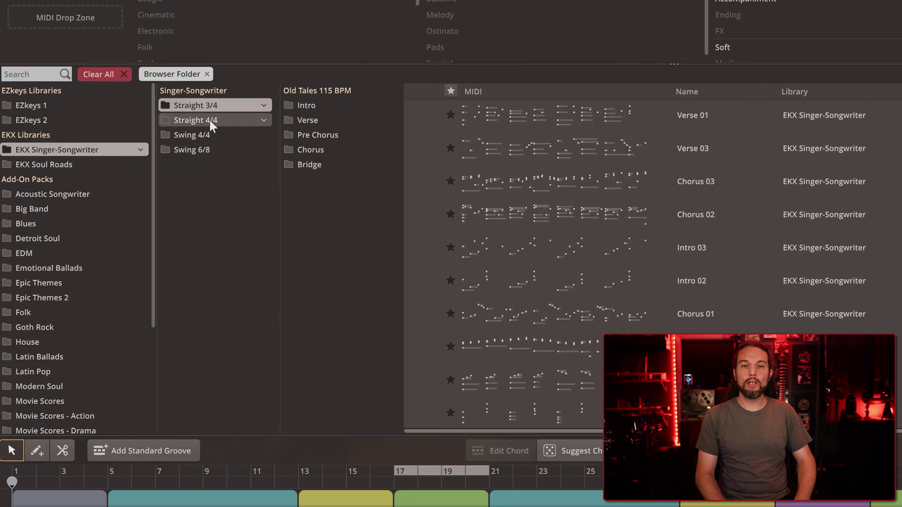
{"action": "left_click", "coordinate": [207, 124]}
{"action": "left_click", "coordinate": [206, 133]}
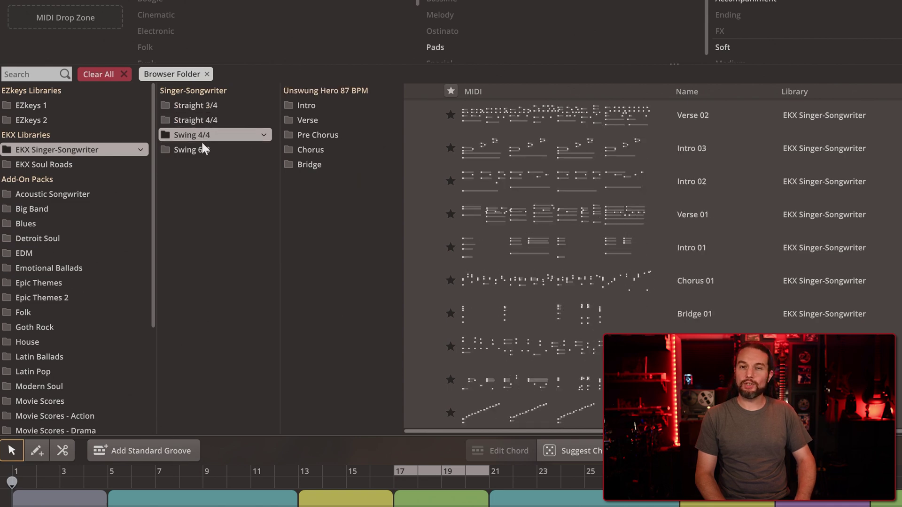
{"action": "left_click", "coordinate": [204, 151]}
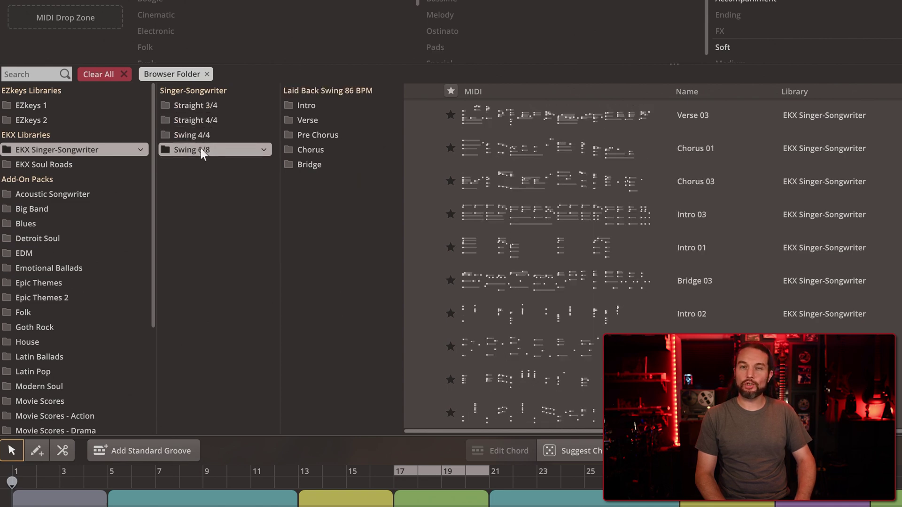
Step: Look through the Intro, Verse, Pre Chorus, Chorus and Bridge grooves of Laid Back Swing 86 BPM
{"action": "left_click", "coordinate": [312, 106]}
{"action": "left_click", "coordinate": [318, 118]}
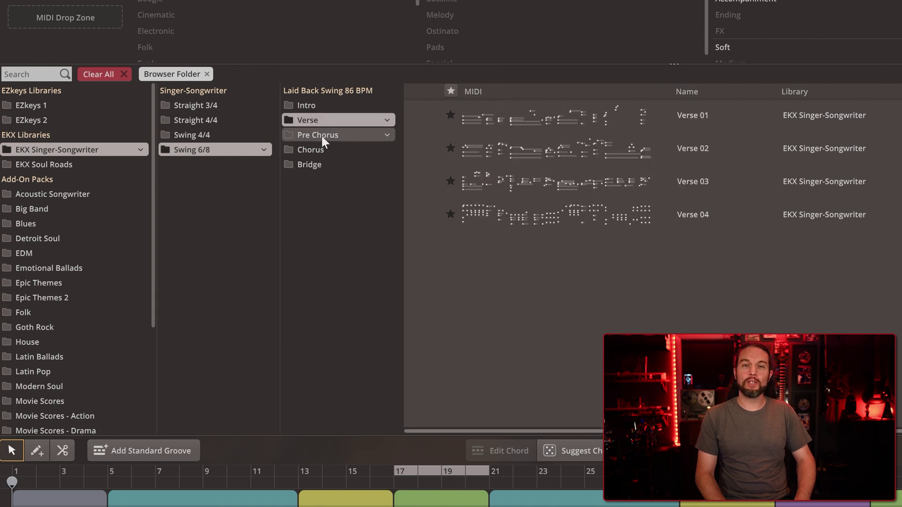
{"action": "left_click", "coordinate": [322, 135]}
{"action": "left_click", "coordinate": [321, 149]}
{"action": "left_click", "coordinate": [321, 166]}
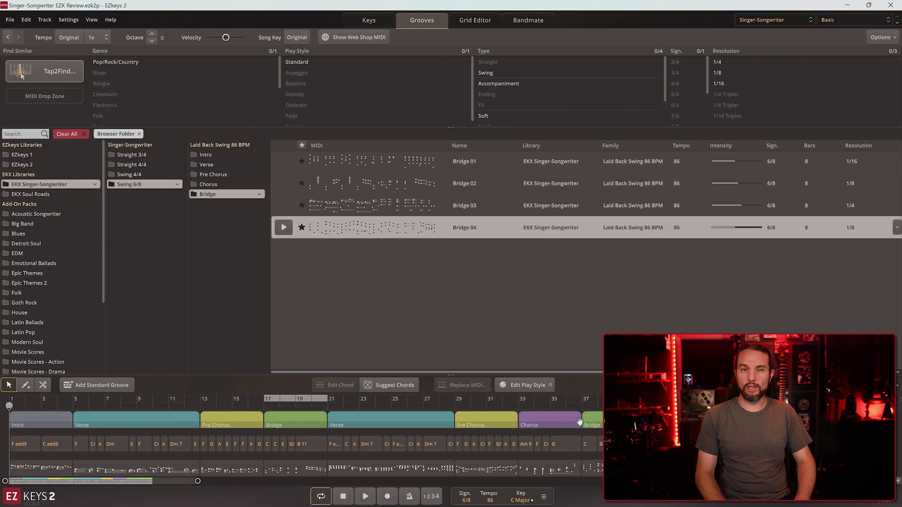
Step: Look over the available Singer-Songwriter sound presets without changing the current one, and return to the piano view
{"action": "left_click", "coordinate": [839, 20]}
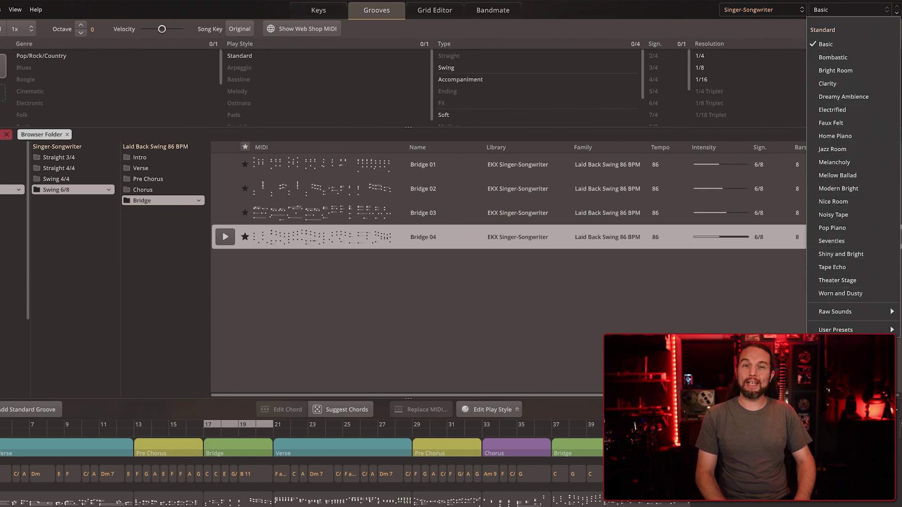
{"action": "key", "text": "Escape"}
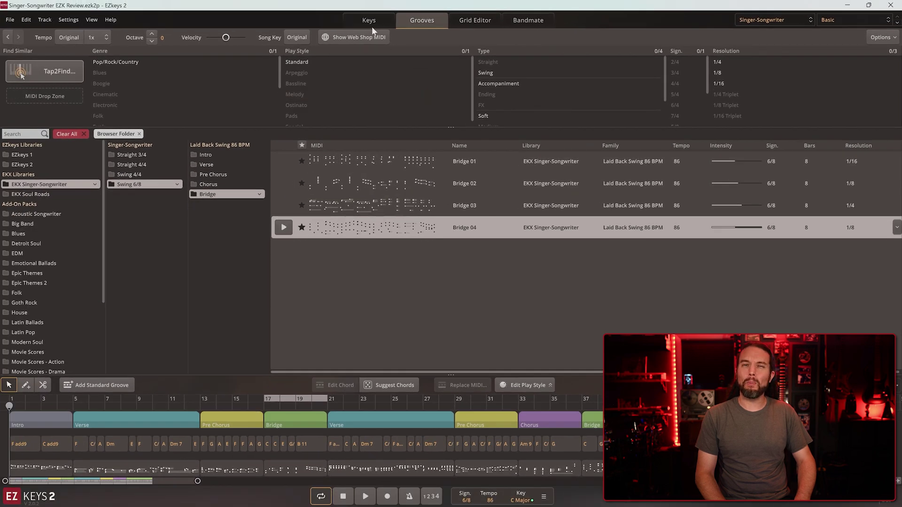
{"action": "left_click", "coordinate": [365, 20]}
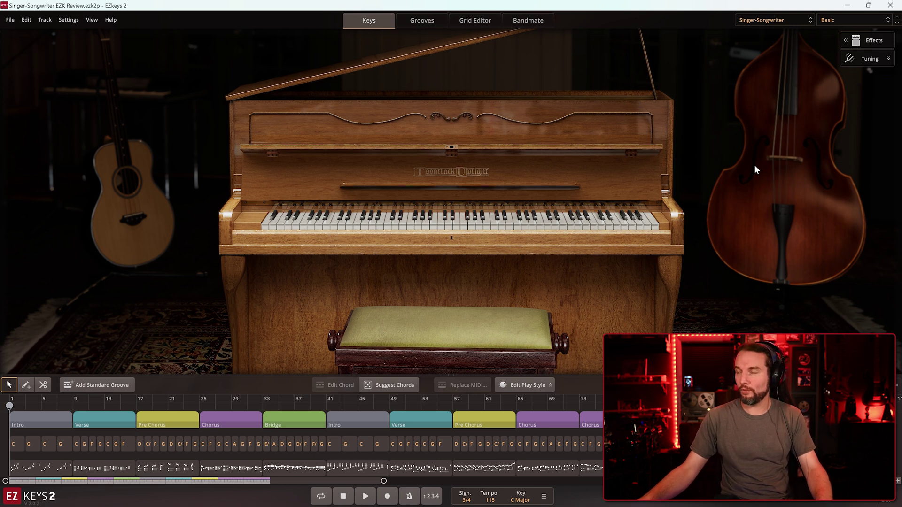
Step: Start song playback, show the effects controls and audition the Basic preset's EQ by adjusting Bass and Treble
{"action": "key", "text": "space"}
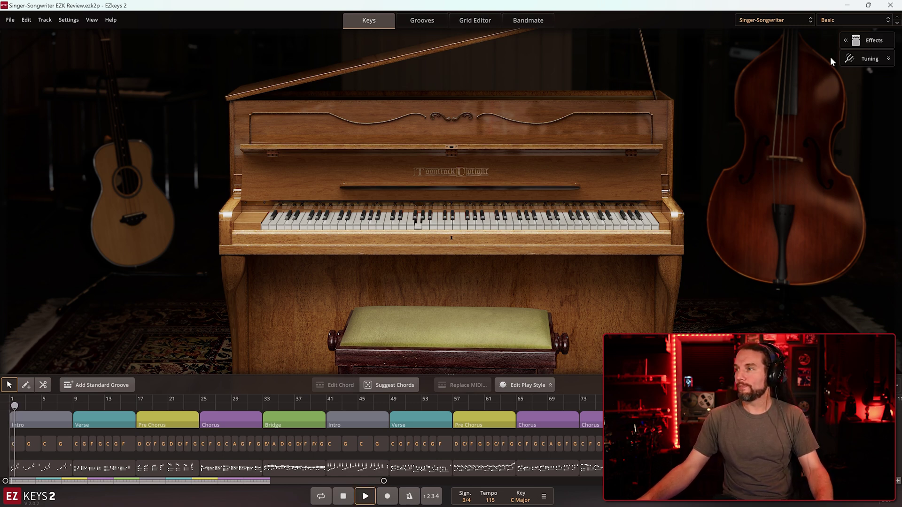
{"action": "left_click", "coordinate": [860, 39]}
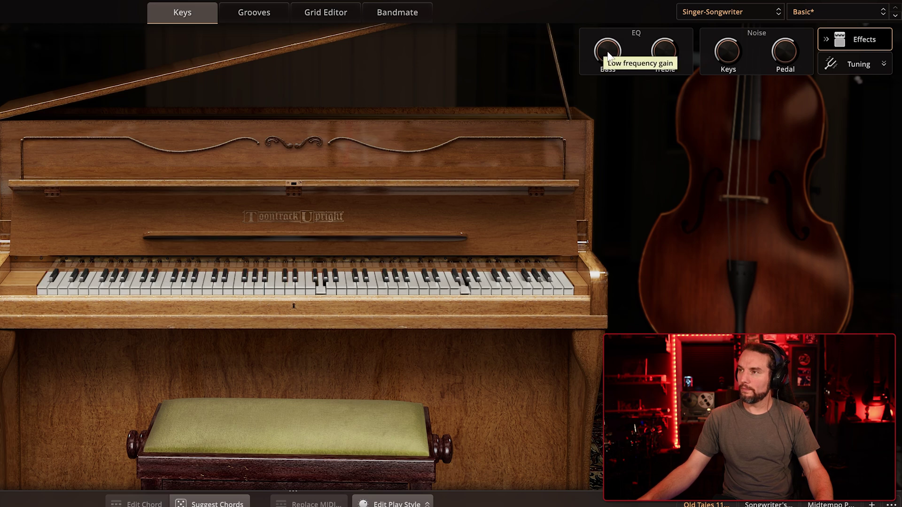
{"action": "left_click_drag", "start_coordinate": [606, 53], "coordinate": [607, 58]}
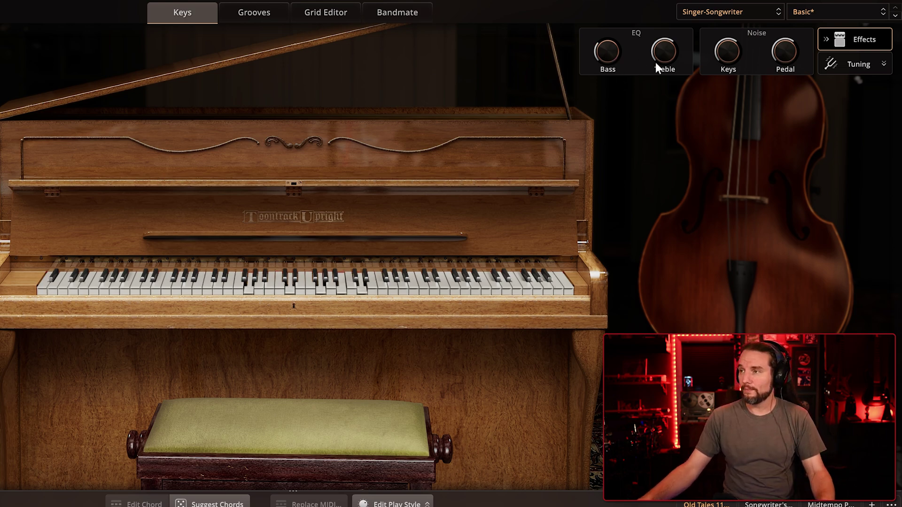
{"action": "left_click_drag", "start_coordinate": [664, 57], "coordinate": [658, 22]}
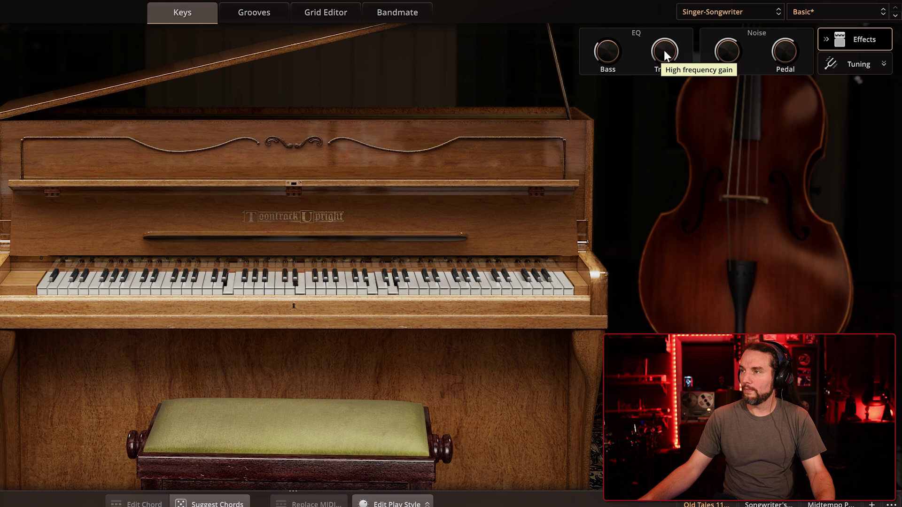
Step: Load the Bombastic preset and audition changes to its EQ Tilt, Reverb Level and Reverb Time
{"action": "left_click", "coordinate": [831, 11]}
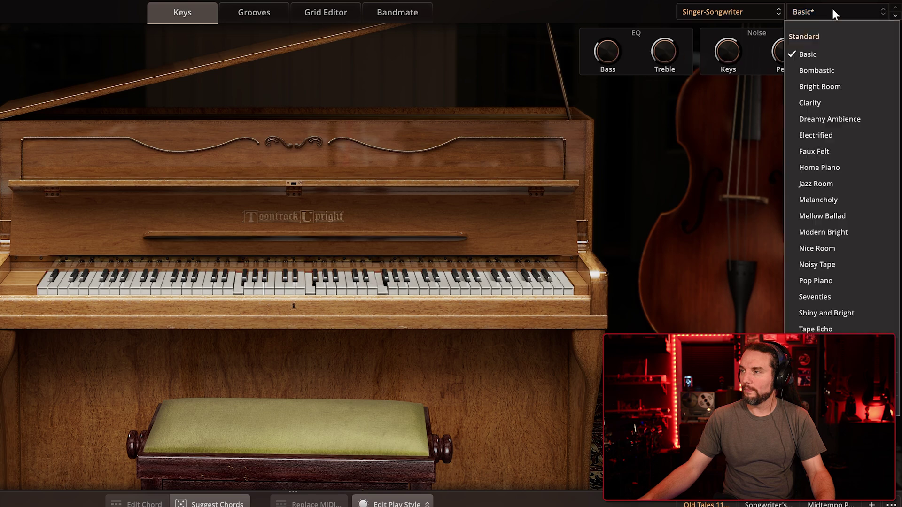
{"action": "left_click", "coordinate": [819, 69]}
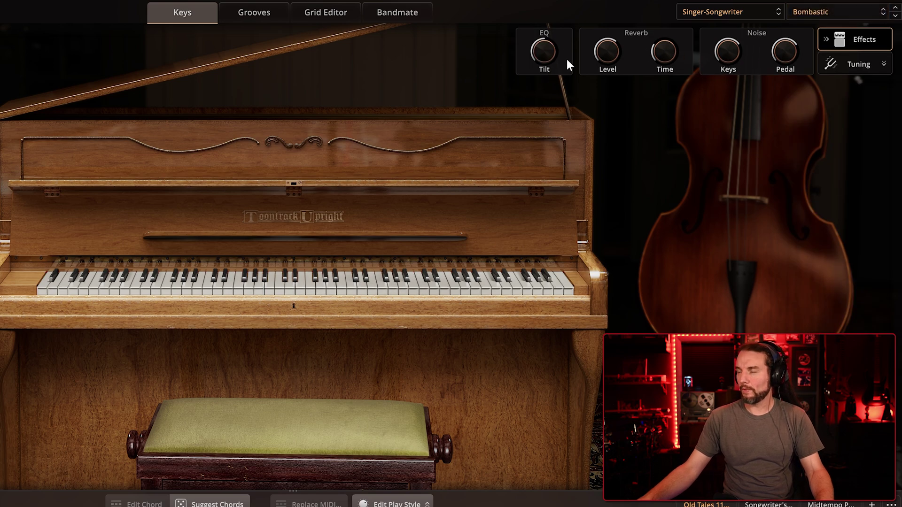
{"action": "left_click_drag", "start_coordinate": [545, 57], "coordinate": [544, 37]}
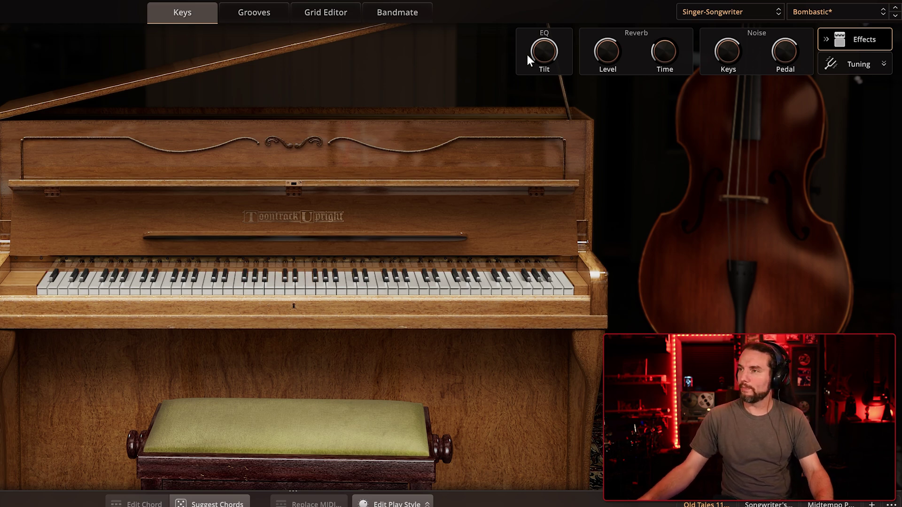
{"action": "left_click_drag", "start_coordinate": [543, 50], "coordinate": [540, 57]}
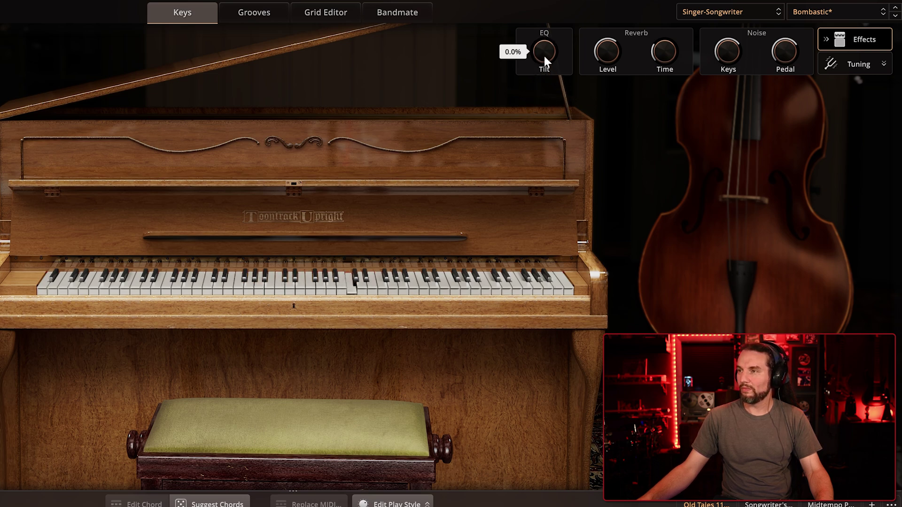
{"action": "left_click_drag", "start_coordinate": [605, 52], "coordinate": [597, 19]}
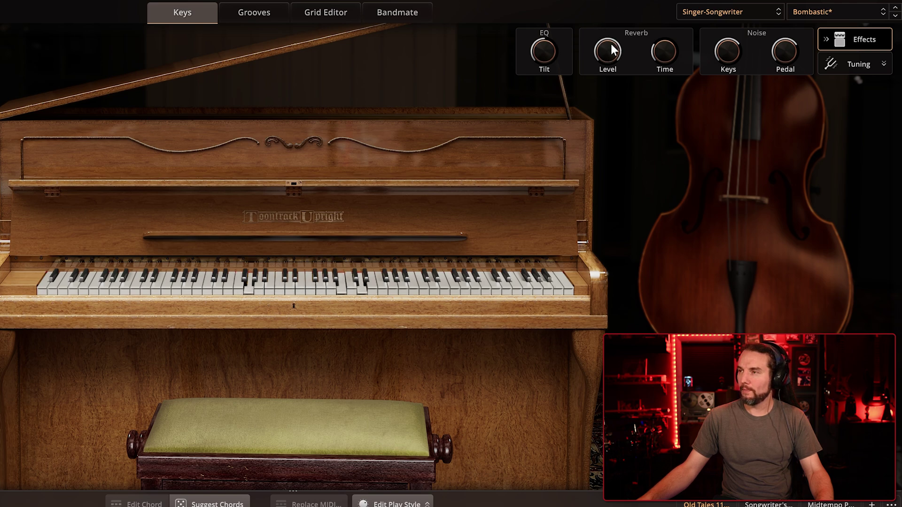
{"action": "left_click_drag", "start_coordinate": [659, 52], "coordinate": [662, 41]}
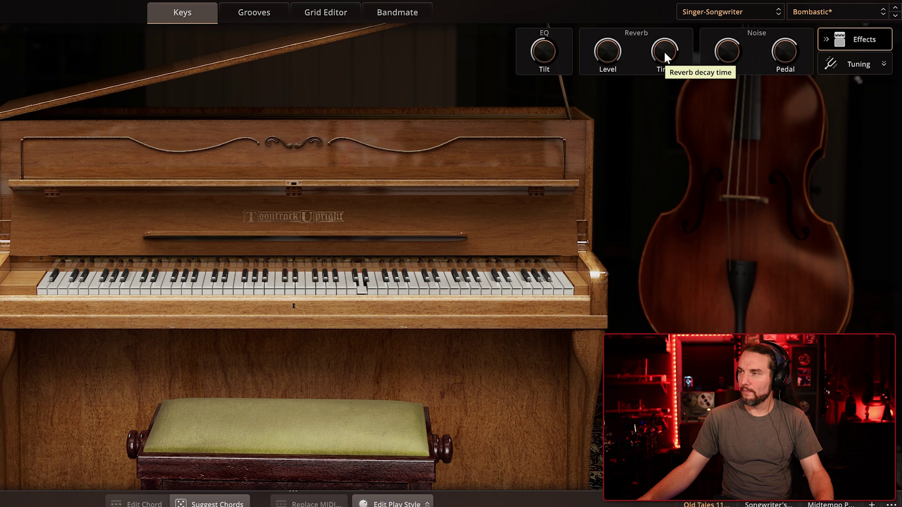
Step: Load the Bright Room preset and audition its Mic Balance by turning it down and back up
{"action": "left_click", "coordinate": [810, 11]}
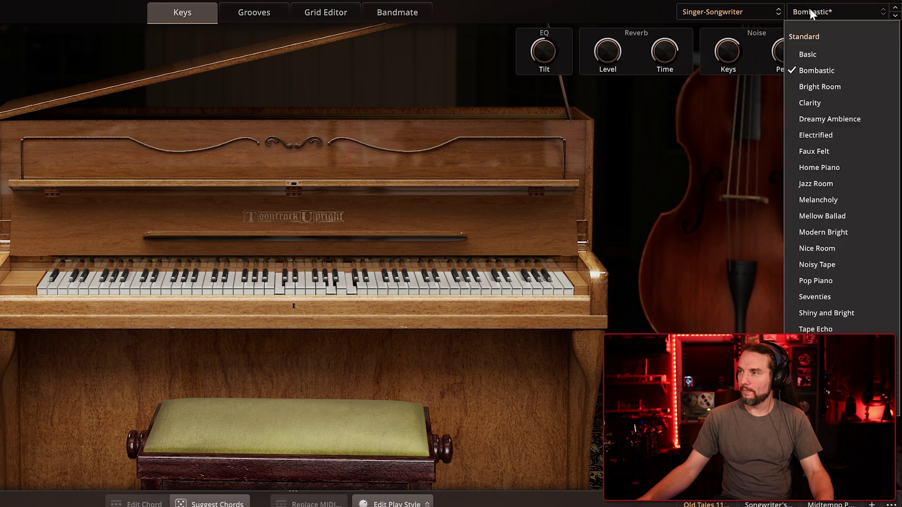
{"action": "left_click", "coordinate": [814, 88]}
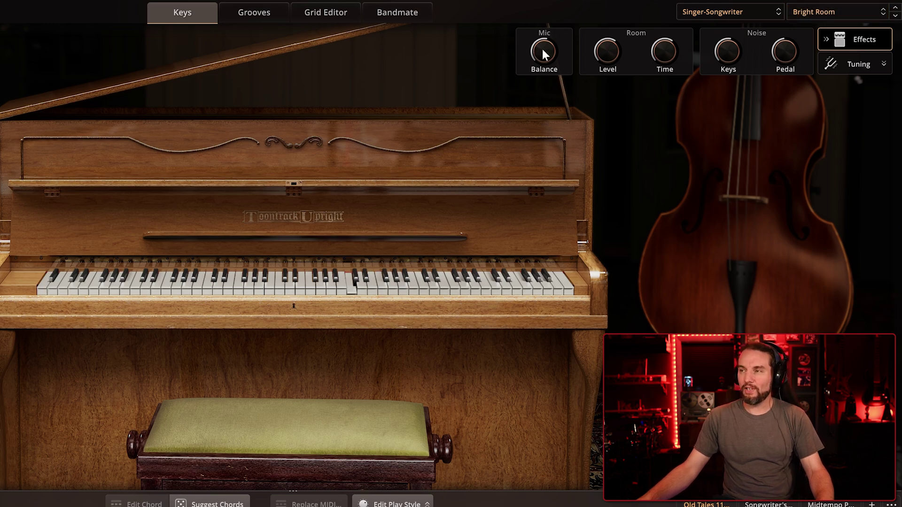
{"action": "left_click_drag", "start_coordinate": [542, 53], "coordinate": [541, 79]}
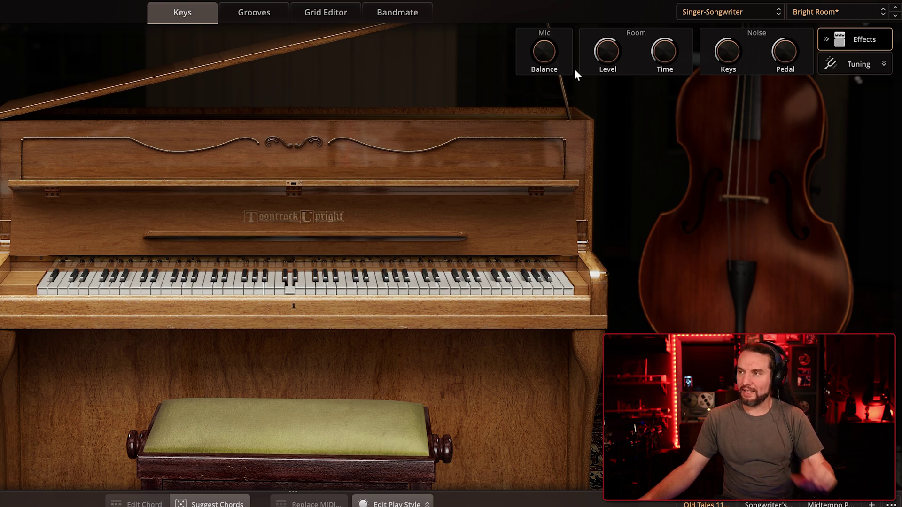
{"action": "left_click_drag", "start_coordinate": [545, 57], "coordinate": [547, 21]}
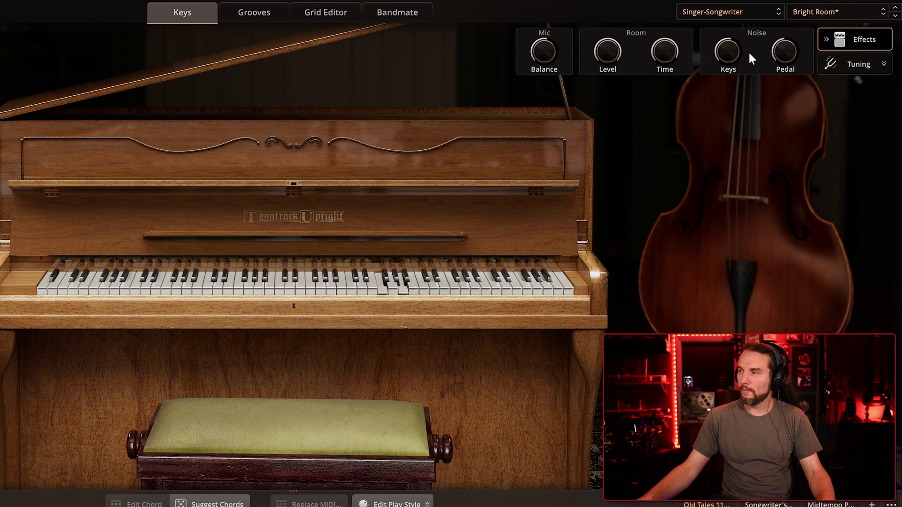
Step: Load the Clarity preset and audition its EQ Clarity amount by turning it down and back up
{"action": "left_click", "coordinate": [822, 12]}
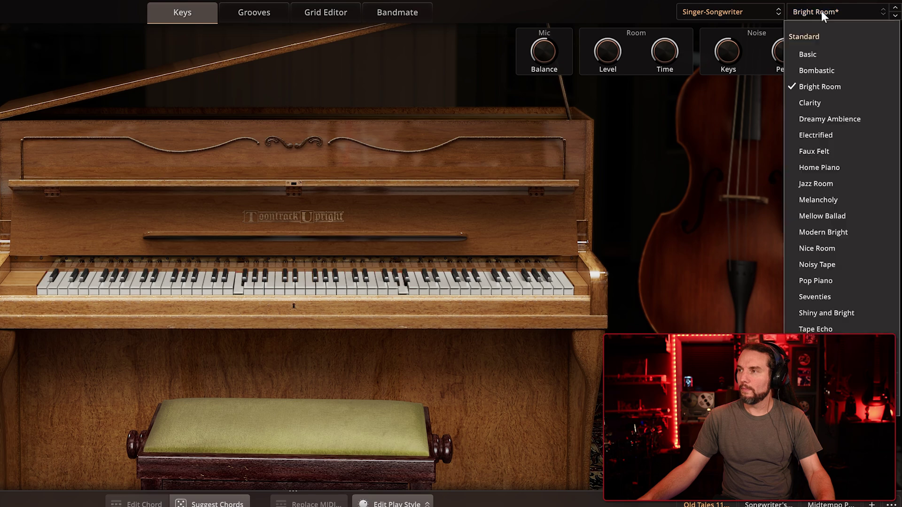
{"action": "left_click", "coordinate": [811, 102]}
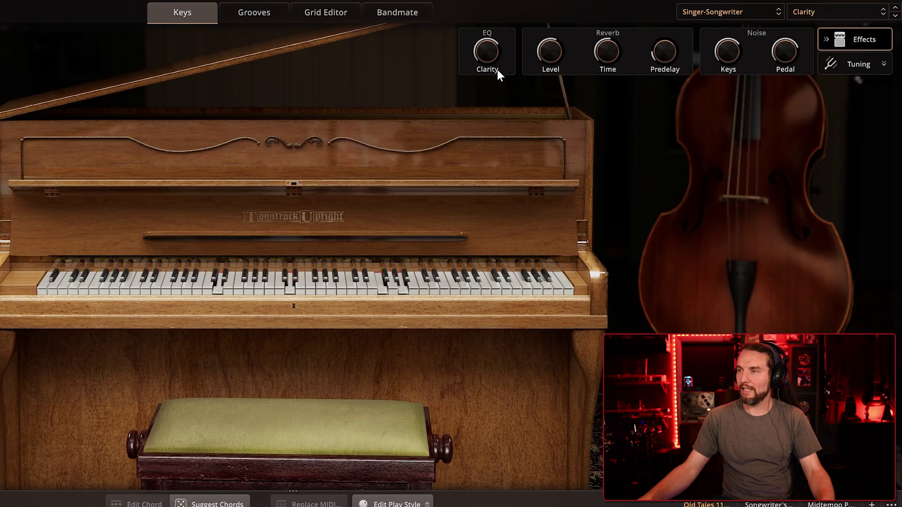
{"action": "left_click_drag", "start_coordinate": [487, 50], "coordinate": [484, 92]}
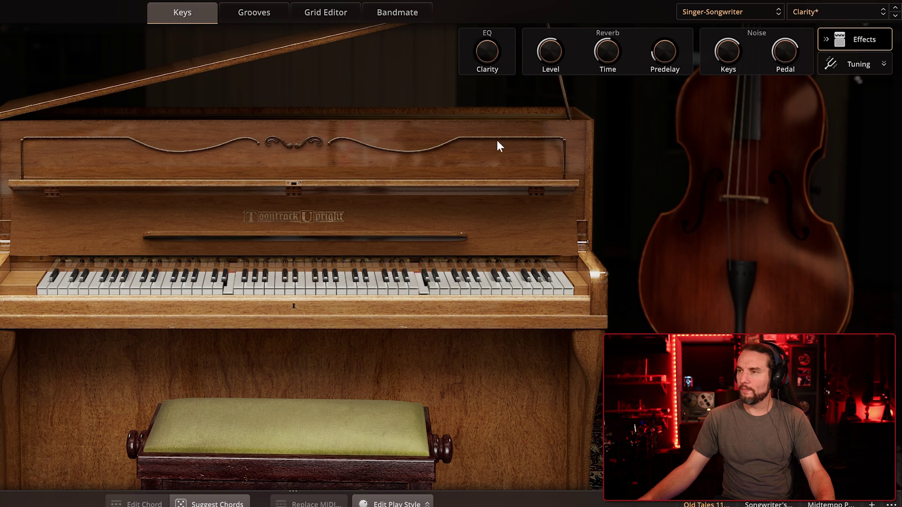
{"action": "mouse_move", "coordinate": [487, 58]}
{"action": "left_mouse_down"}
{"action": "mouse_move", "coordinate": [492, 27]}
{"action": "mouse_move", "coordinate": [489, 55]}
{"action": "mouse_move", "coordinate": [490, 43]}
{"action": "left_mouse_up"}
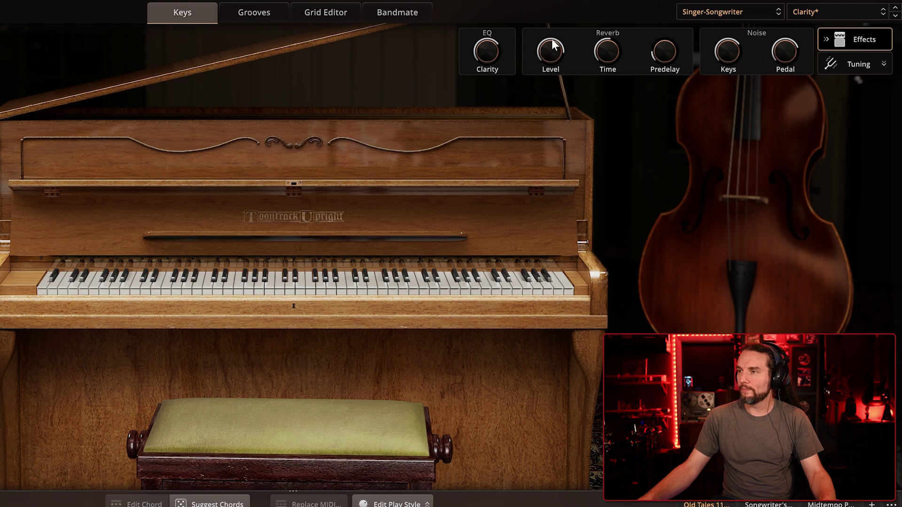
Step: Audition the Clarity preset's reverb by raising its Level and Time and adjusting the Predelay
{"action": "left_click_drag", "start_coordinate": [545, 53], "coordinate": [545, 43]}
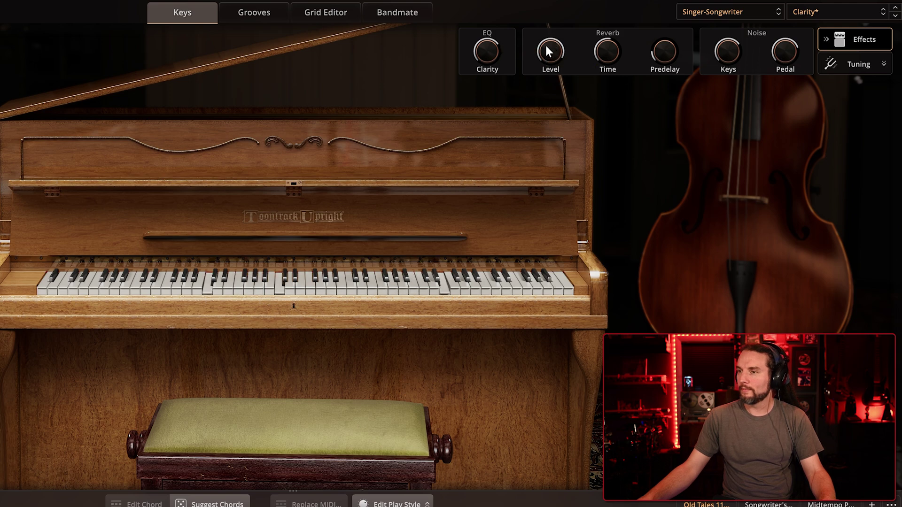
{"action": "left_click_drag", "start_coordinate": [601, 54], "coordinate": [601, 46]}
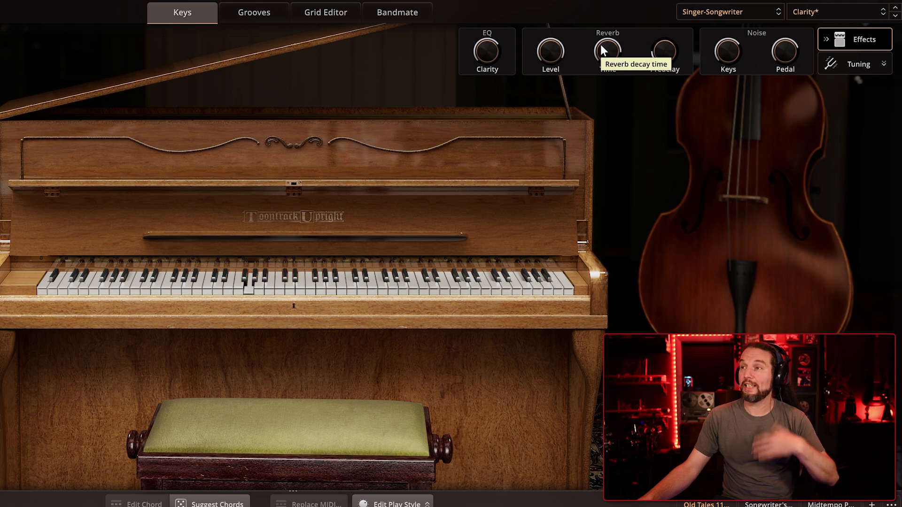
{"action": "left_click", "coordinate": [607, 56]}
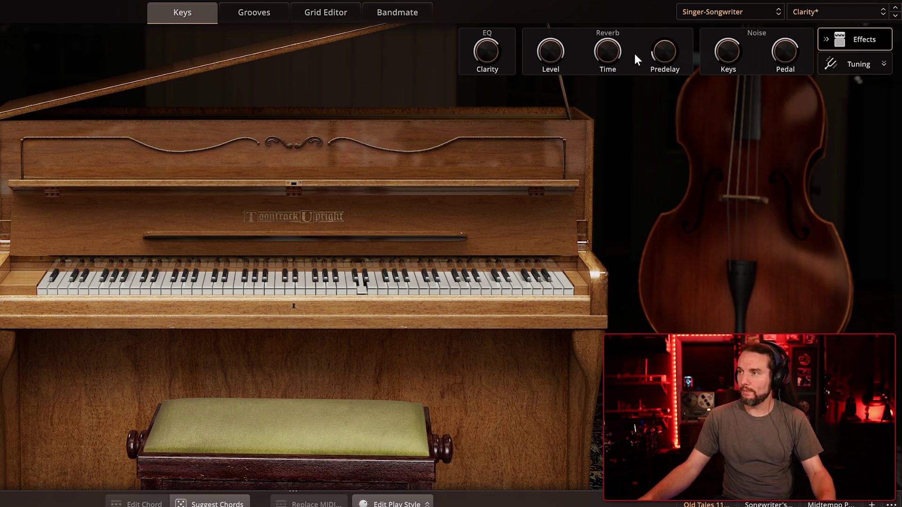
{"action": "left_click_drag", "start_coordinate": [663, 54], "coordinate": [662, 51]}
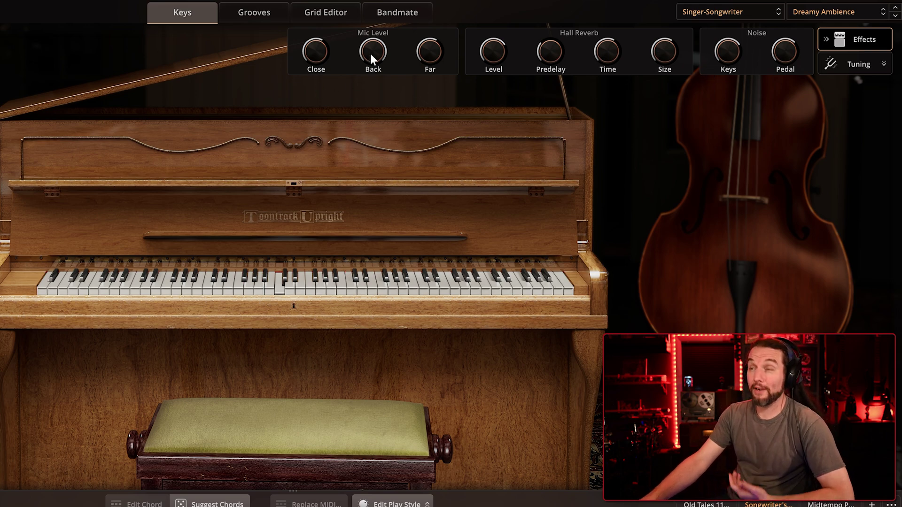
Step: Turn down Dreamy Ambience's Hall Reverb level and audition the Close mic and the Back mic in isolation
{"action": "left_click_drag", "start_coordinate": [505, 57], "coordinate": [488, 58]}
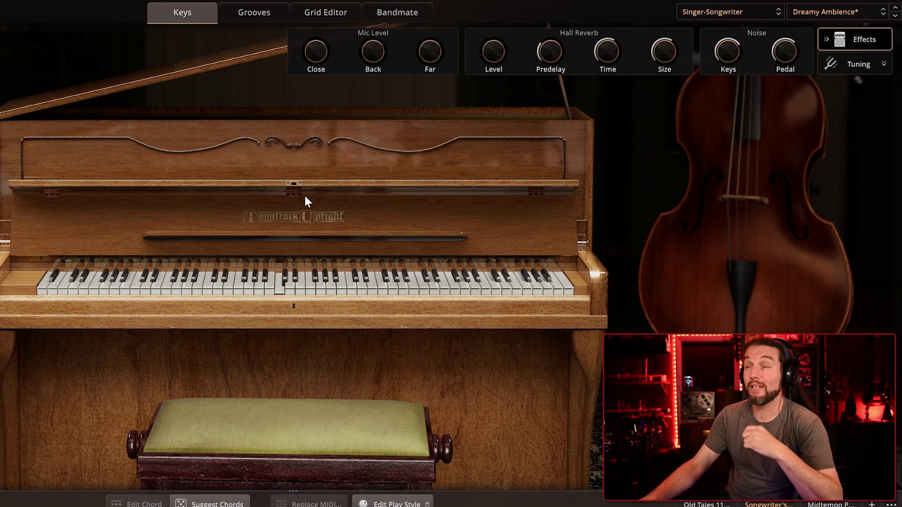
{"action": "left_click_drag", "start_coordinate": [306, 55], "coordinate": [316, 24]}
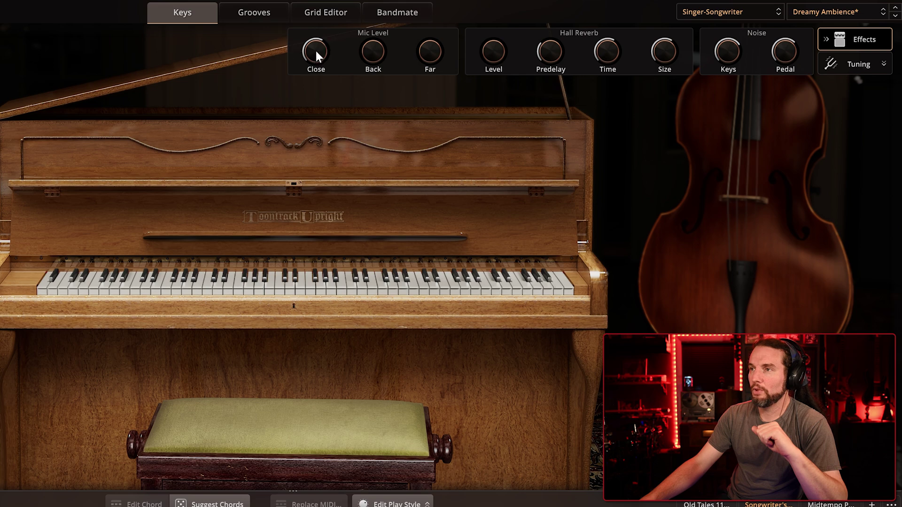
{"action": "left_click_drag", "start_coordinate": [363, 52], "coordinate": [383, 48]}
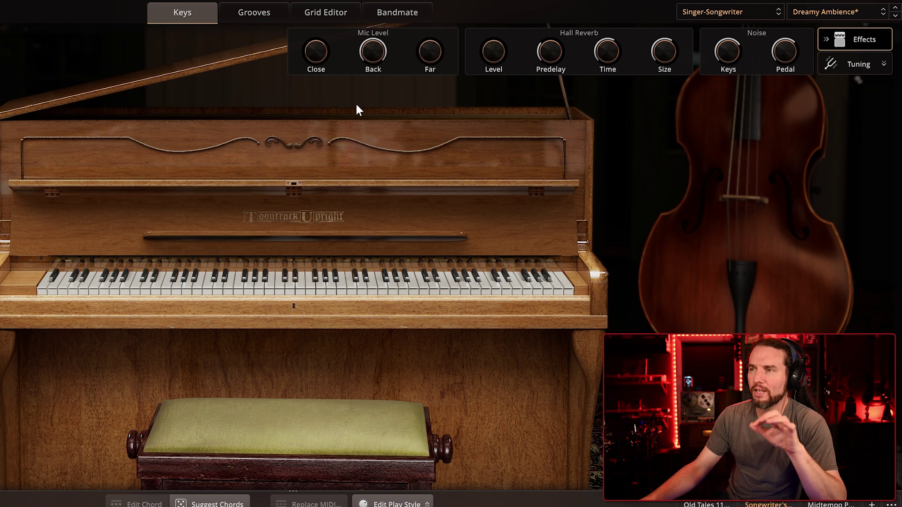
Step: Audition Dreamy Ambience's Far mic with the Back mic turned down, then restore the mic blend and raise the Hall Reverb Level
{"action": "left_click_drag", "start_coordinate": [368, 50], "coordinate": [362, 108]}
{"action": "left_click_drag", "start_coordinate": [428, 68], "coordinate": [425, 22]}
{"action": "left_click_drag", "start_coordinate": [427, 56], "coordinate": [430, 42]}
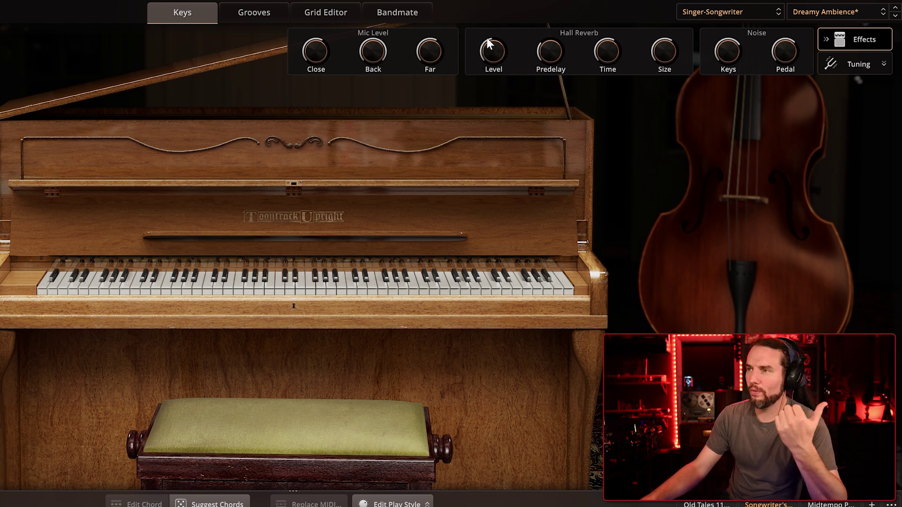
{"action": "left_click_drag", "start_coordinate": [490, 41], "coordinate": [495, 47]}
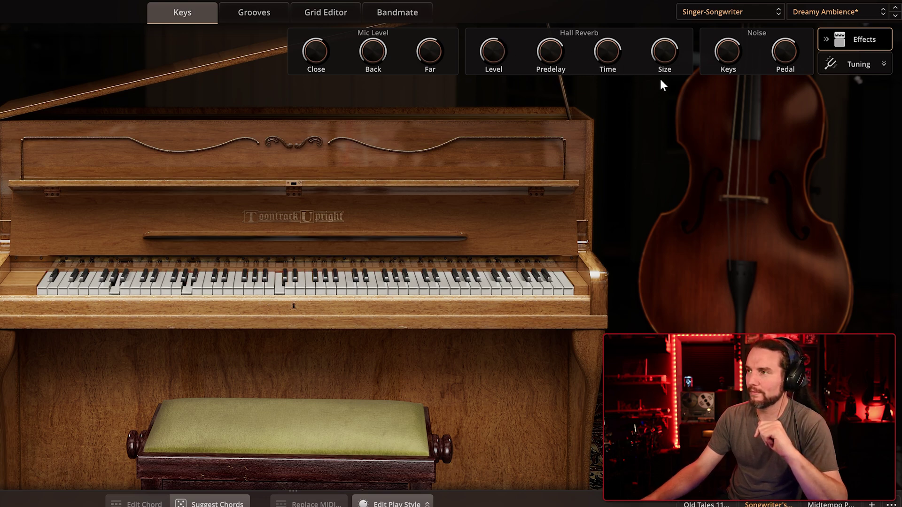
Step: Load the Electrified preset and audition its amplifier Bass and Treble with the Tremolo turned all the way down
{"action": "left_click", "coordinate": [819, 12]}
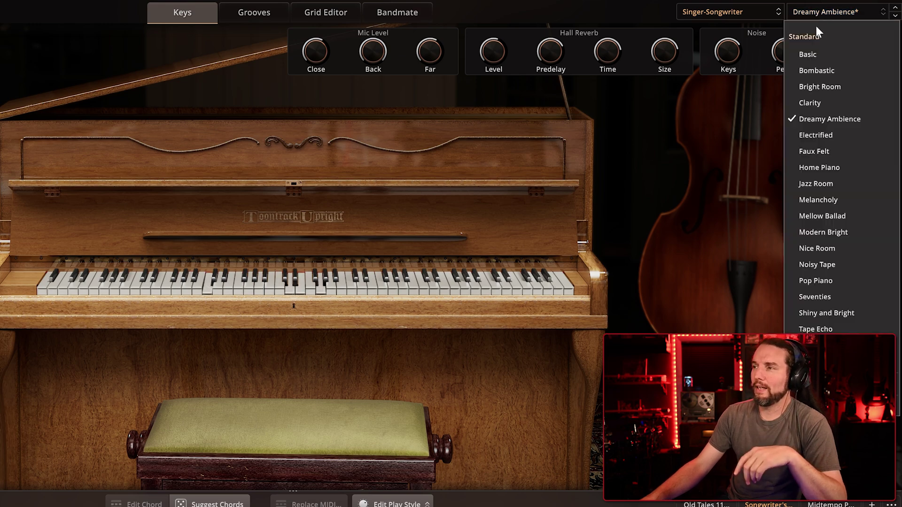
{"action": "left_click", "coordinate": [818, 132]}
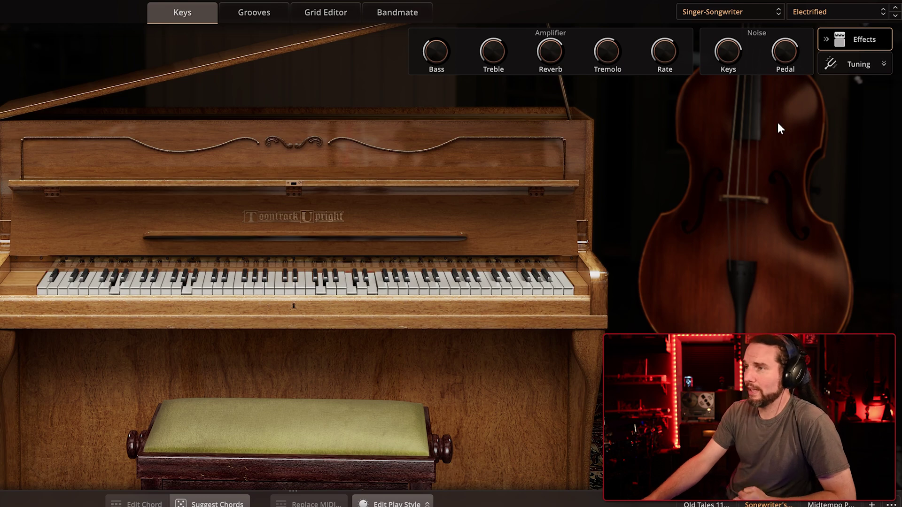
{"action": "left_click_drag", "start_coordinate": [610, 59], "coordinate": [596, 115]}
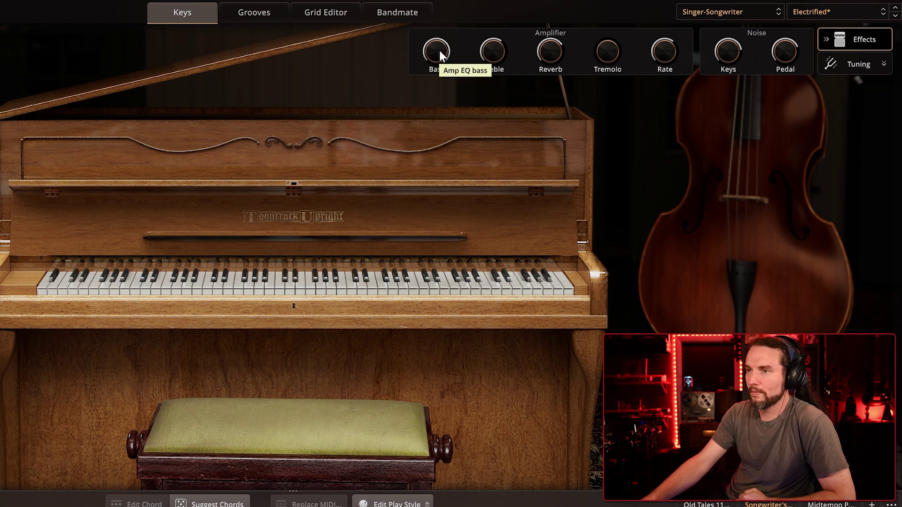
{"action": "left_click_drag", "start_coordinate": [440, 51], "coordinate": [436, 103]}
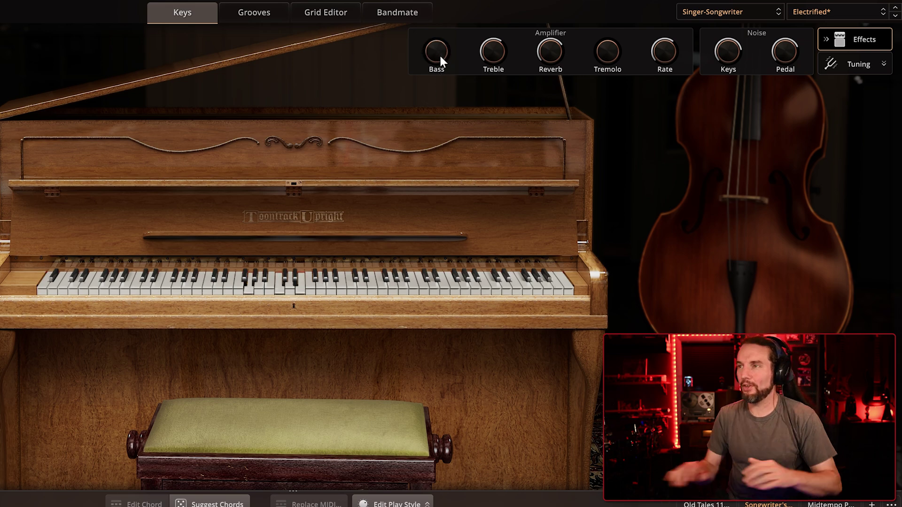
{"action": "scroll", "coordinate": [440, 56], "scroll_direction": "up", "scroll_amount": 3}
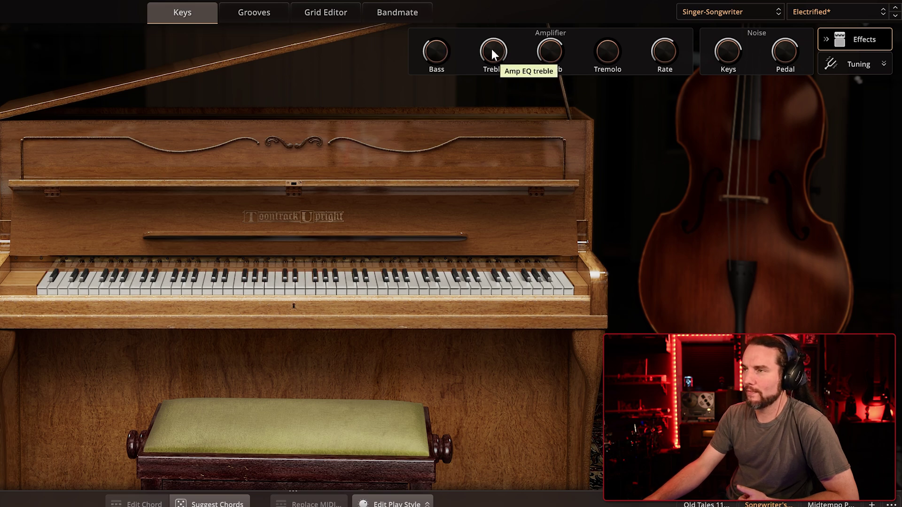
{"action": "scroll", "coordinate": [491, 49], "scroll_direction": "up", "scroll_amount": 1}
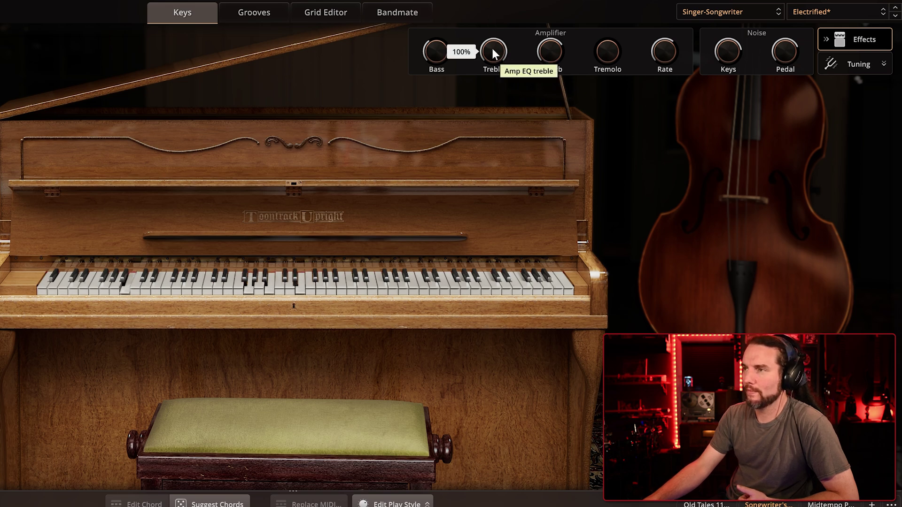
Step: Audition the Electrified preset's amplifier Reverb and Tremolo, raising the tremolo Rate to 100%
{"action": "left_click", "coordinate": [552, 64]}
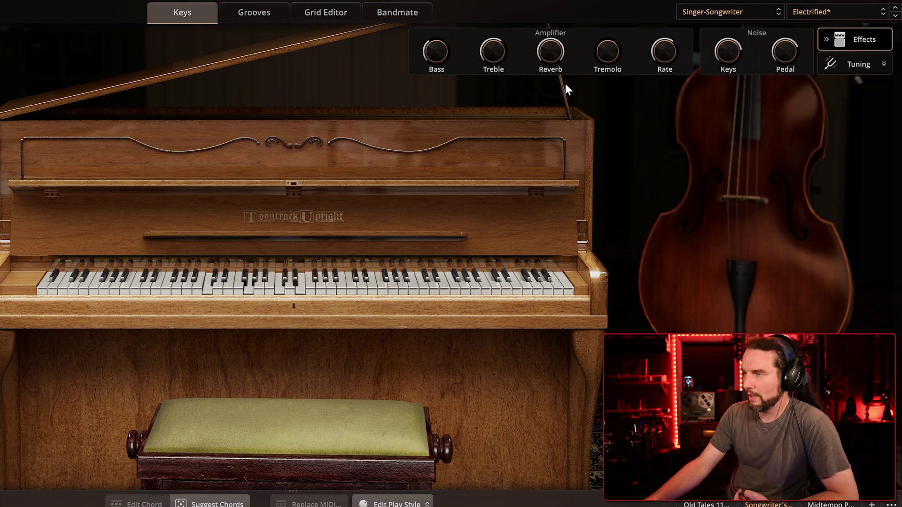
{"action": "mouse_move", "coordinate": [607, 56]}
{"action": "left_mouse_down"}
{"action": "mouse_move", "coordinate": [604, 17]}
{"action": "mouse_move", "coordinate": [609, 64]}
{"action": "mouse_move", "coordinate": [605, 45]}
{"action": "left_mouse_up"}
{"action": "left_click_drag", "start_coordinate": [660, 60], "coordinate": [598, 54]}
{"action": "left_click_drag", "start_coordinate": [657, 52], "coordinate": [661, 46]}
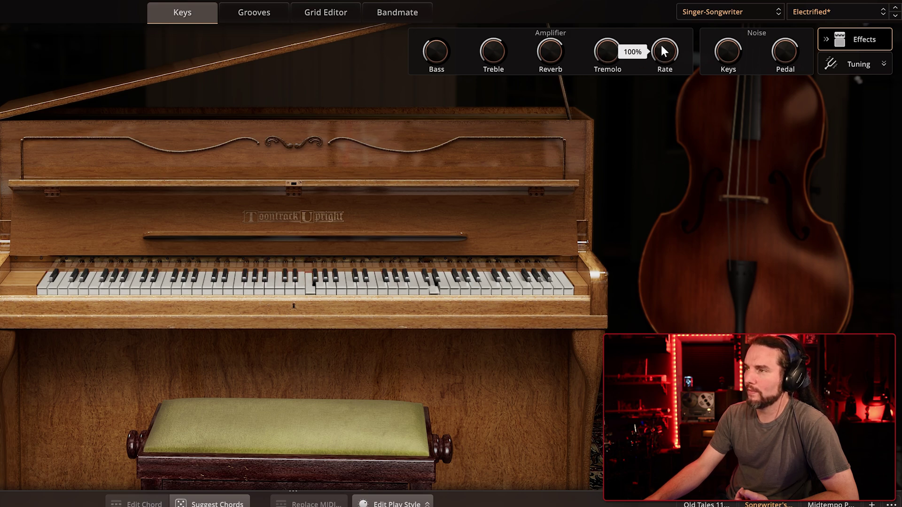
Step: Load the Faux Felt preset and audition its Hall Reverb by adjusting the Size, Time and Level
{"action": "left_click", "coordinate": [819, 11]}
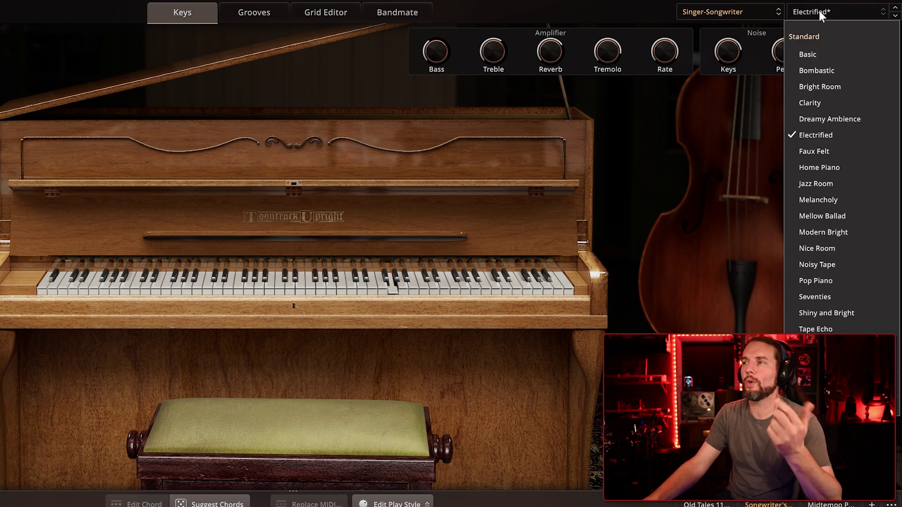
{"action": "left_click", "coordinate": [824, 152]}
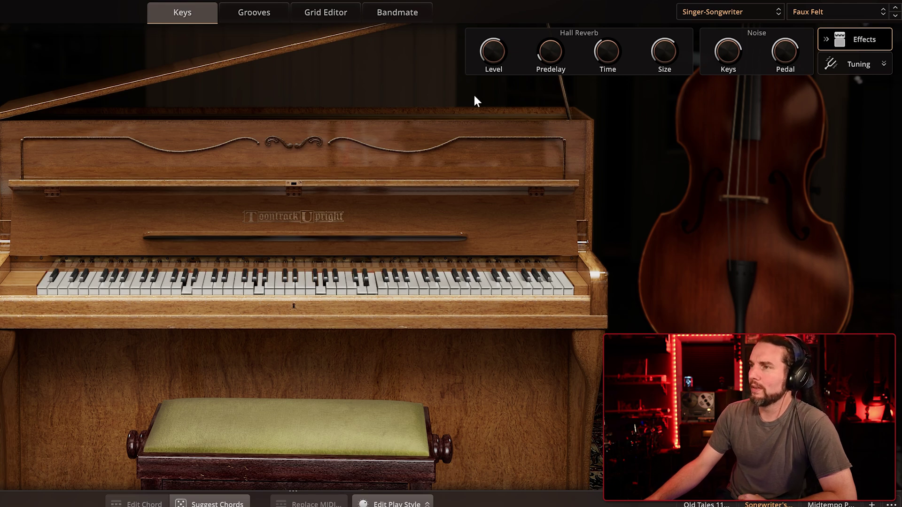
{"action": "left_click_drag", "start_coordinate": [664, 52], "coordinate": [669, 48]}
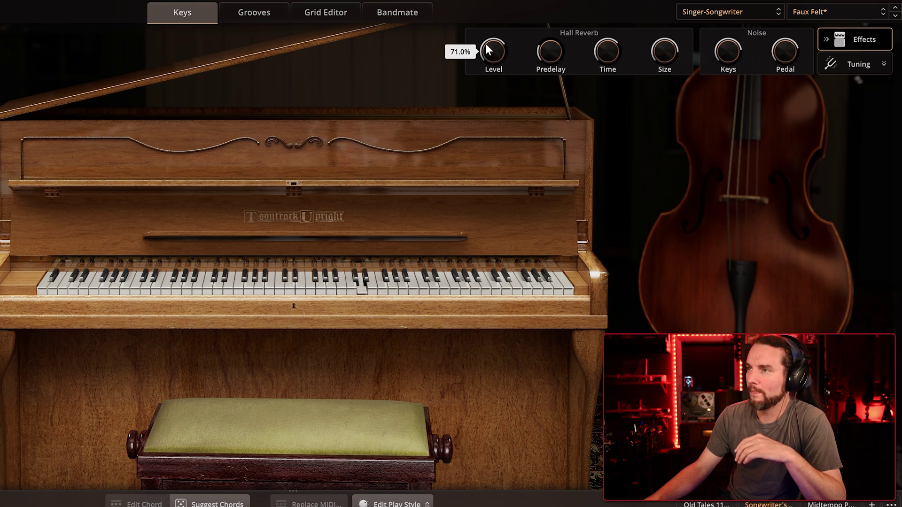
{"action": "mouse_move", "coordinate": [491, 53]}
{"action": "left_click_drag", "start_coordinate": [492, 51], "coordinate": [487, 58]}
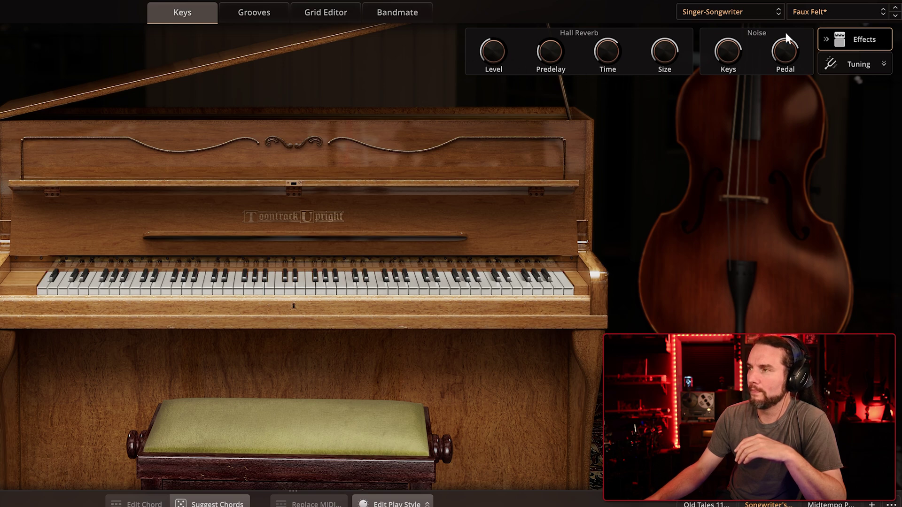
Step: Load the Home Piano preset and audition the extremes of its EQ balance and Room ambience level
{"action": "left_click", "coordinate": [799, 15]}
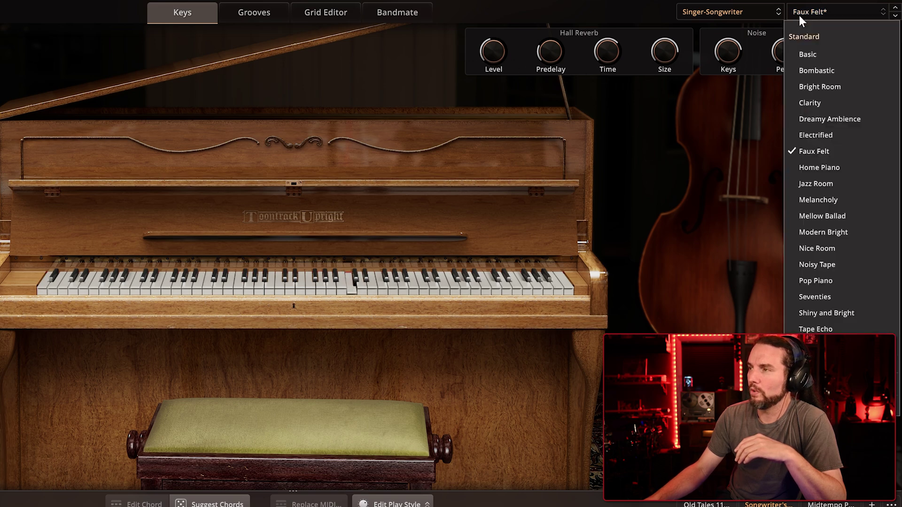
{"action": "left_click", "coordinate": [828, 168]}
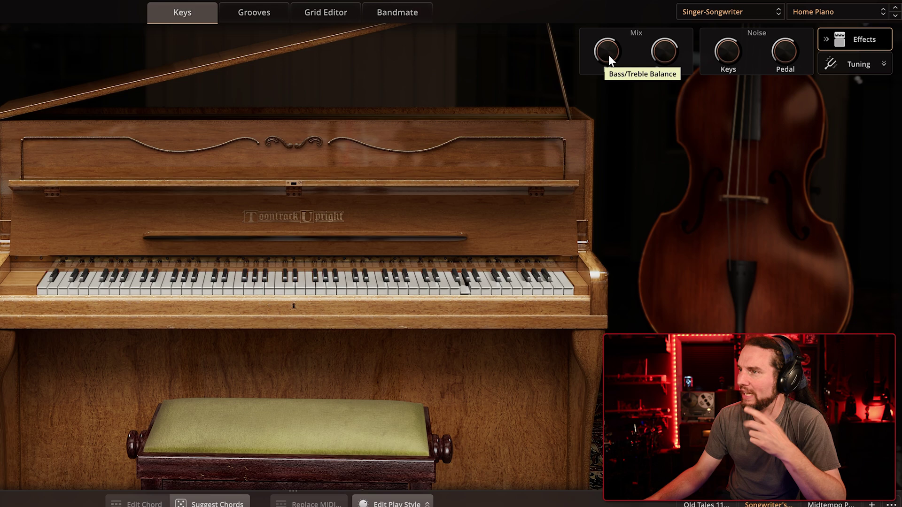
{"action": "left_click_drag", "start_coordinate": [607, 55], "coordinate": [609, 44]}
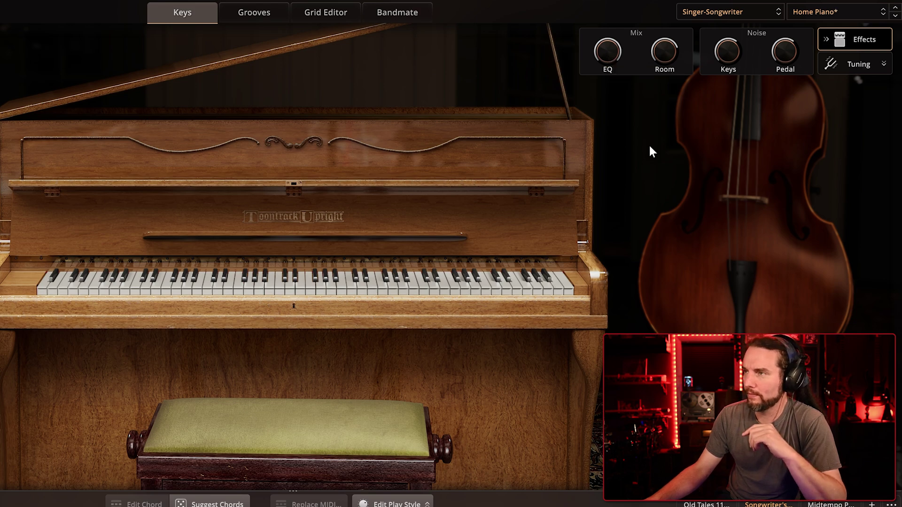
{"action": "left_click_drag", "start_coordinate": [612, 53], "coordinate": [609, 172]}
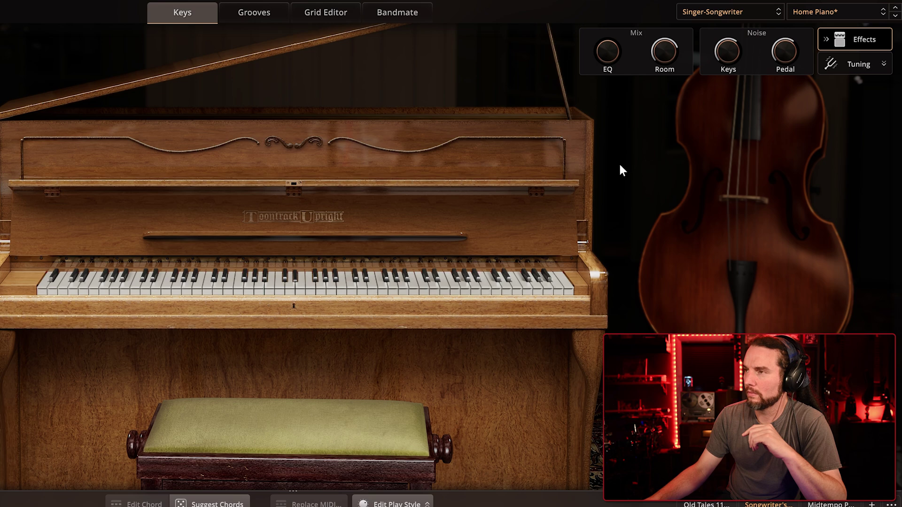
{"action": "left_click_drag", "start_coordinate": [609, 58], "coordinate": [607, 52]}
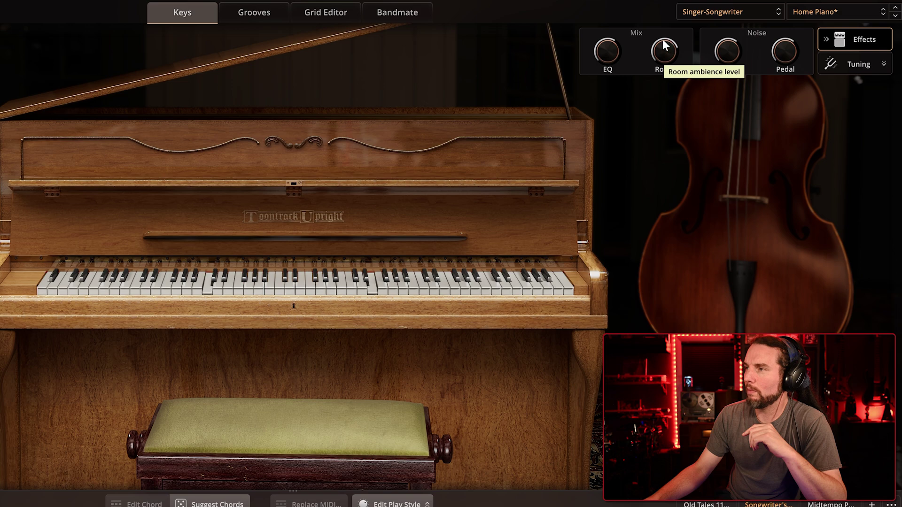
{"action": "left_click_drag", "start_coordinate": [666, 50], "coordinate": [650, 143]}
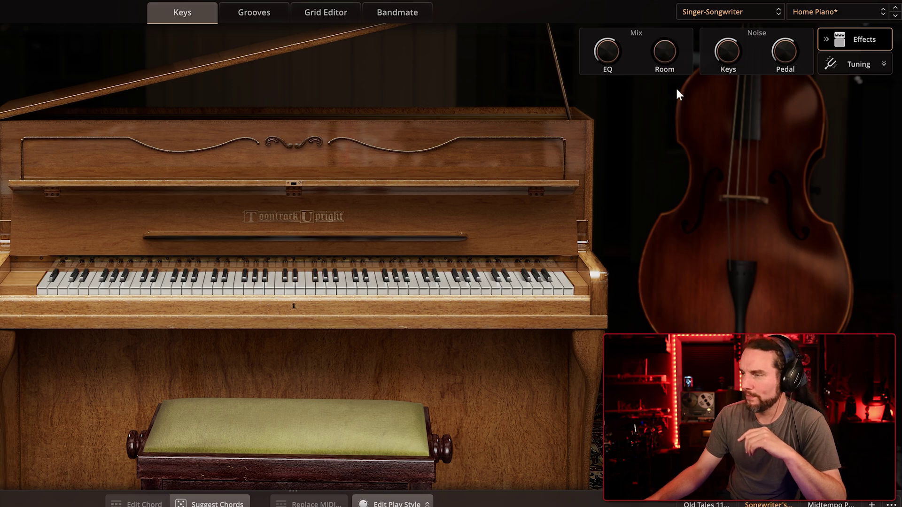
{"action": "left_click_drag", "start_coordinate": [664, 57], "coordinate": [663, 33]}
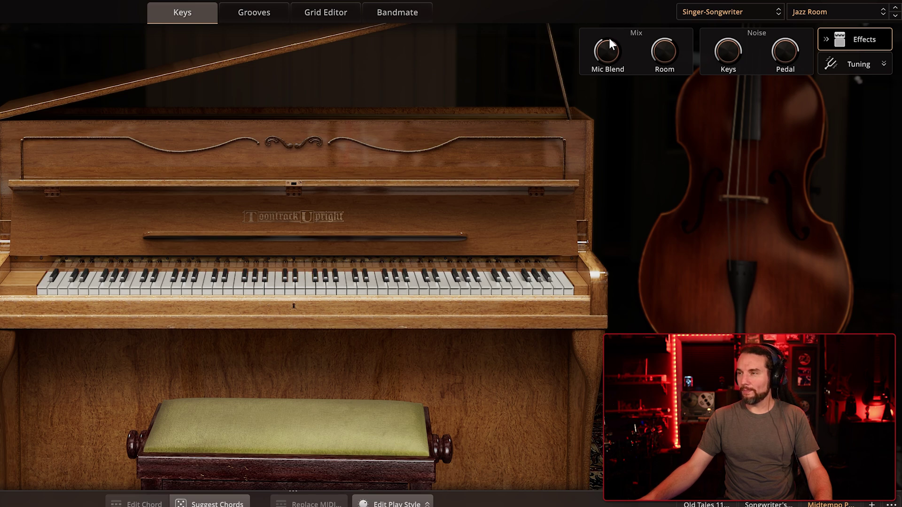
Step: Audition the Jazz Room preset's Room ambience and Mic Blend by turning each fully down and back up
{"action": "left_click_drag", "start_coordinate": [658, 47], "coordinate": [690, 231]}
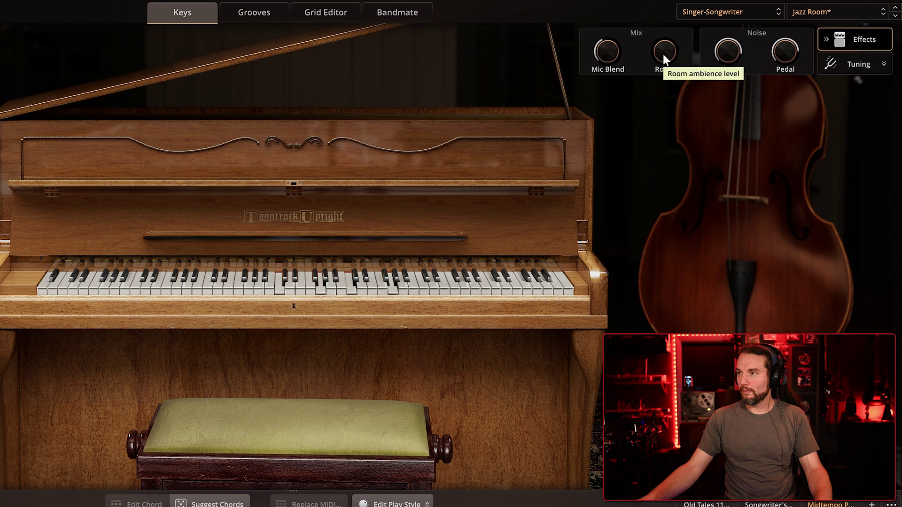
{"action": "mouse_move", "coordinate": [663, 55]}
{"action": "mouse_move", "coordinate": [663, 54]}
{"action": "left_mouse_down"}
{"action": "mouse_move", "coordinate": [657, 34]}
{"action": "mouse_move", "coordinate": [658, 53]}
{"action": "mouse_move", "coordinate": [660, 43]}
{"action": "left_mouse_up"}
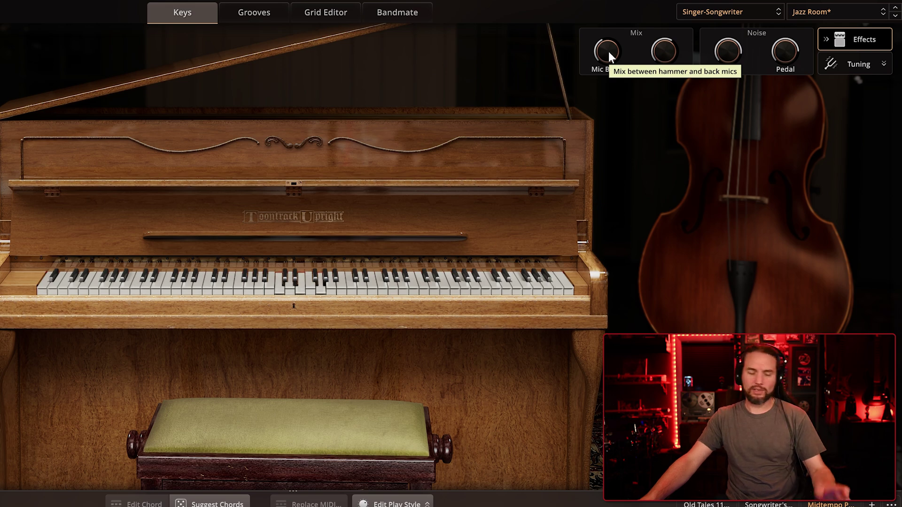
{"action": "left_click_drag", "start_coordinate": [608, 51], "coordinate": [600, 115]}
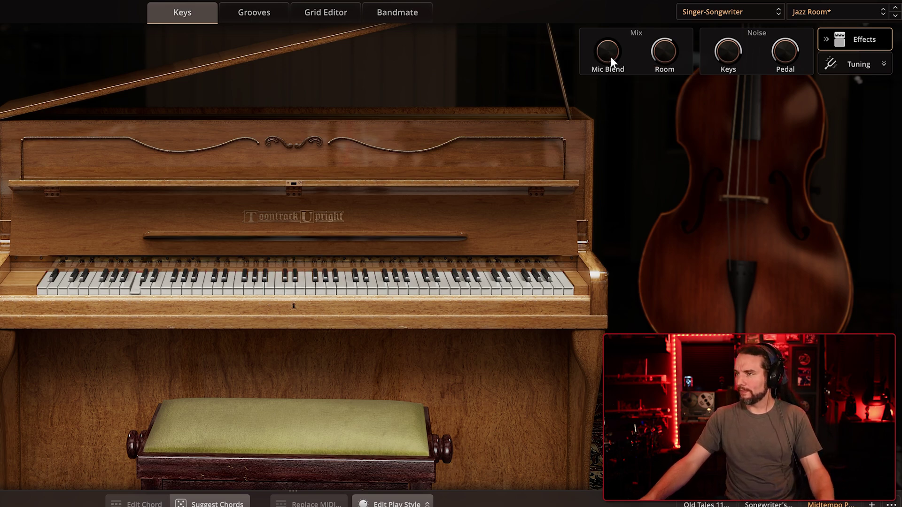
{"action": "left_click_drag", "start_coordinate": [610, 57], "coordinate": [604, 14]}
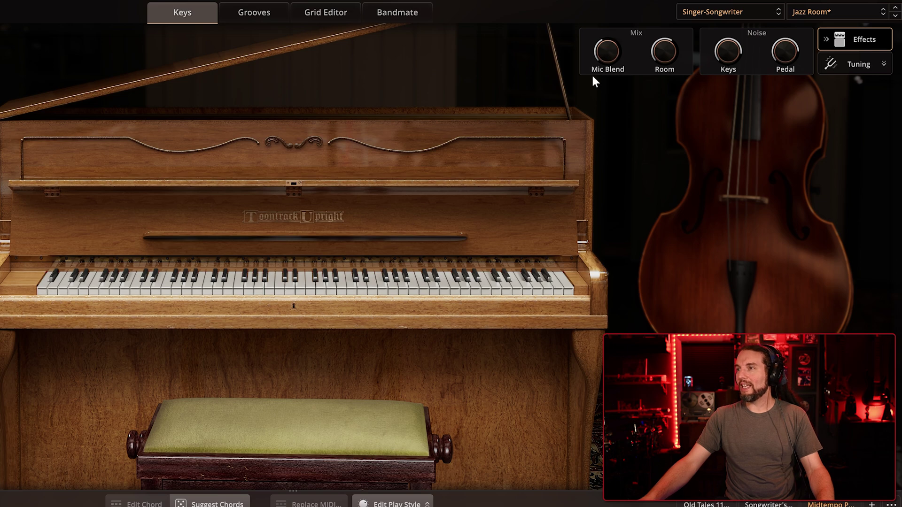
Step: Load the Melancholy preset and audition its plate reverb Level and its EQ Bass and Treble
{"action": "left_click", "coordinate": [811, 9]}
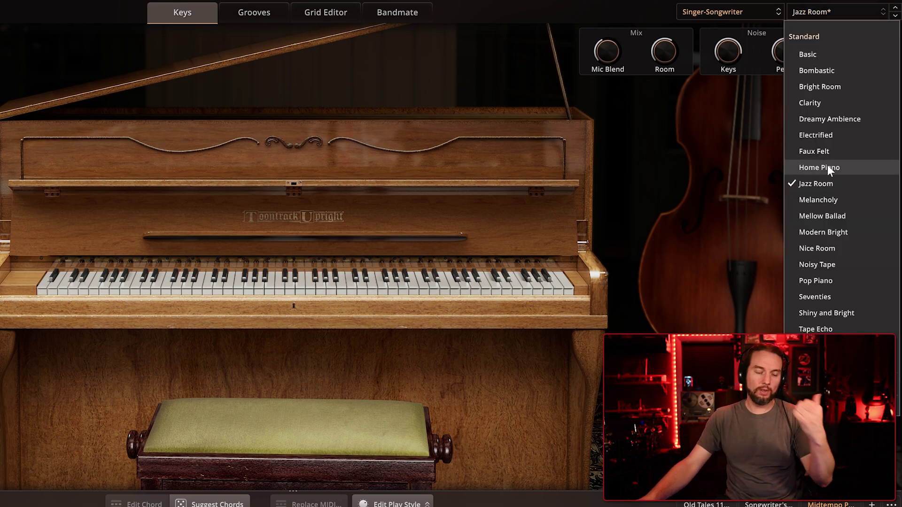
{"action": "left_click", "coordinate": [816, 200]}
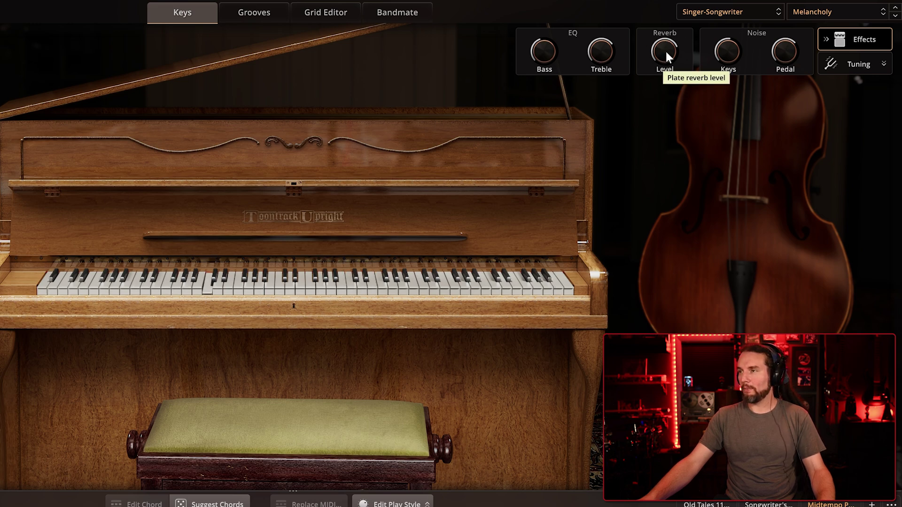
{"action": "left_click_drag", "start_coordinate": [666, 52], "coordinate": [666, 47]}
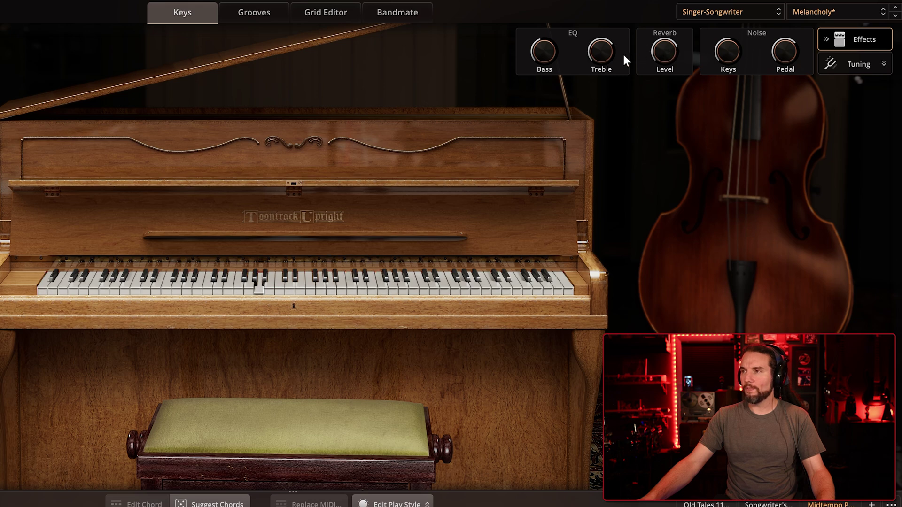
{"action": "left_click_drag", "start_coordinate": [549, 53], "coordinate": [554, 21]}
{"action": "left_click", "coordinate": [547, 50]}
{"action": "left_click_drag", "start_coordinate": [602, 51], "coordinate": [604, 33]}
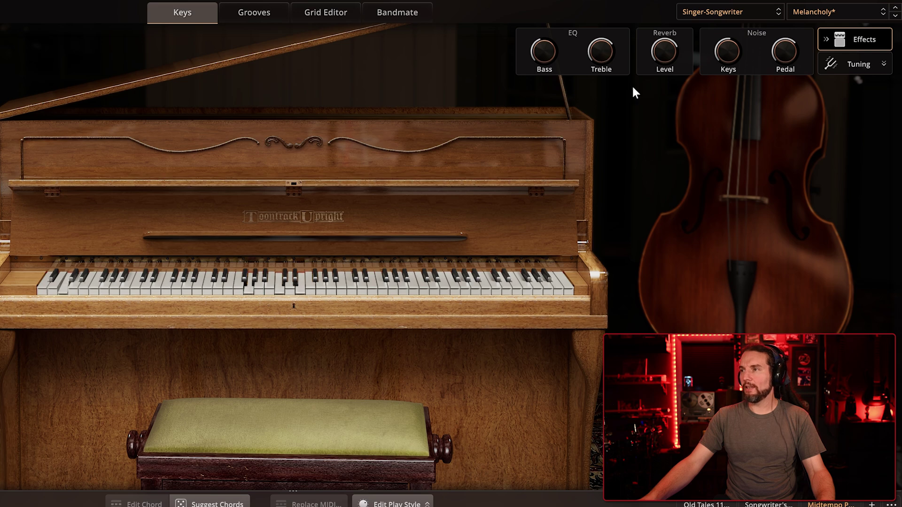
Step: Load the Mellow Ballad preset and turn its Hammers and Back mic levels and all reverb controls down to zero
{"action": "left_click", "coordinate": [839, 14]}
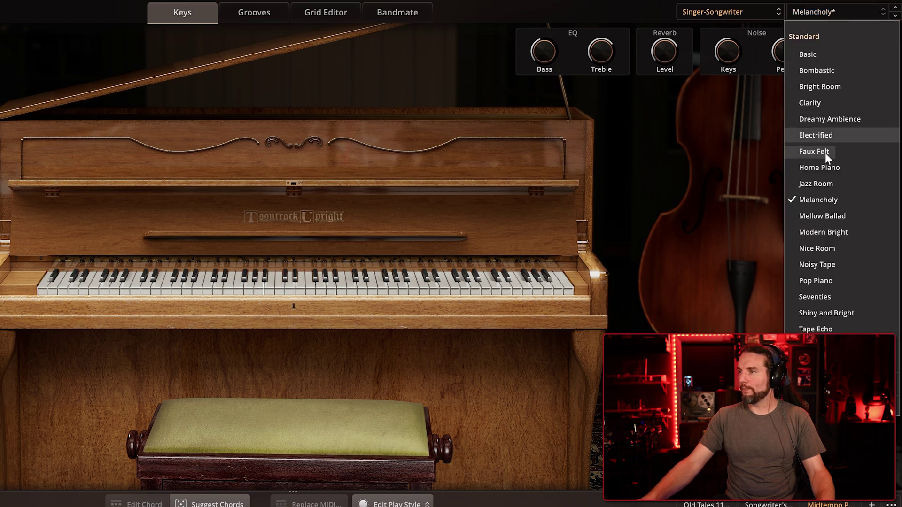
{"action": "left_click", "coordinate": [833, 214]}
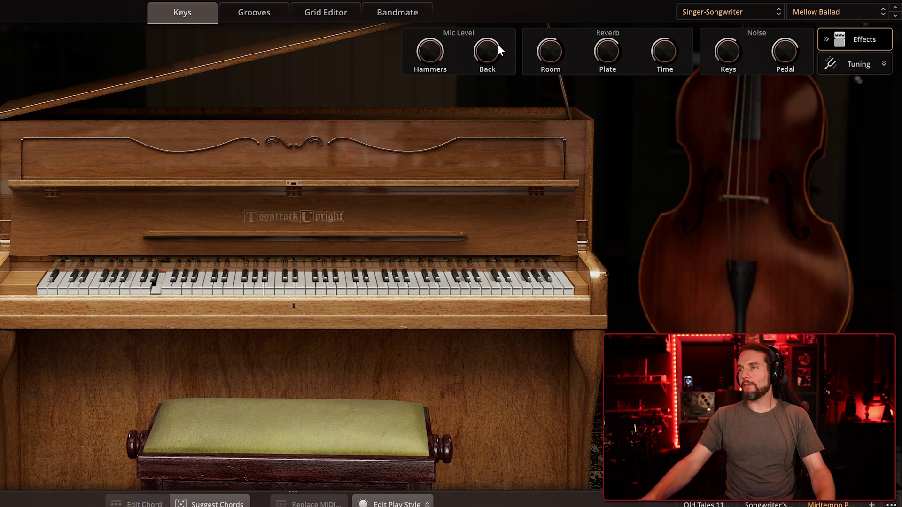
{"action": "left_click_drag", "start_coordinate": [554, 54], "coordinate": [555, 89]}
{"action": "left_click_drag", "start_coordinate": [427, 53], "coordinate": [430, 108]}
{"action": "left_click_drag", "start_coordinate": [492, 78], "coordinate": [476, 179]}
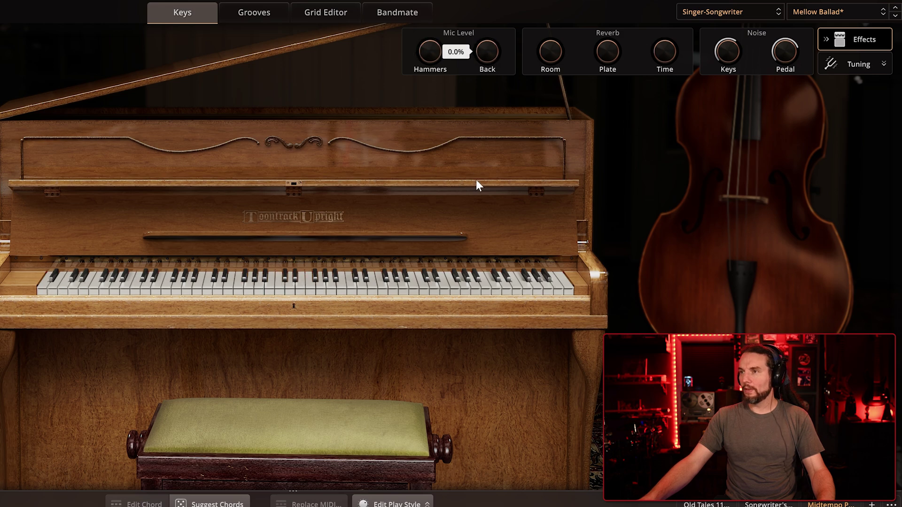
Step: Raise Mellow Ballad's Hammers mic to audition it on its own, then blend in the Back mic
{"action": "left_click", "coordinate": [431, 54]}
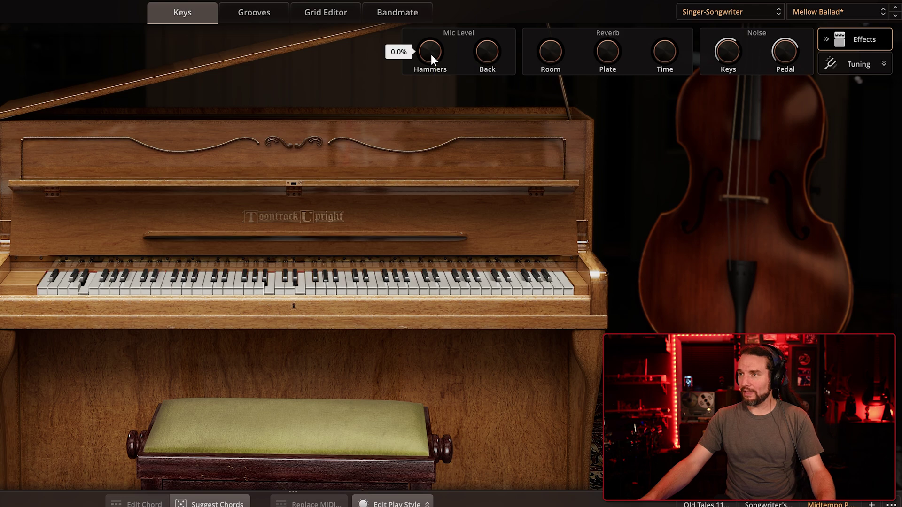
{"action": "mouse_move", "coordinate": [429, 51]}
{"action": "left_mouse_down"}
{"action": "mouse_move", "coordinate": [424, 21]}
{"action": "mouse_move", "coordinate": [432, 50]}
{"action": "mouse_move", "coordinate": [427, 40]}
{"action": "left_mouse_up"}
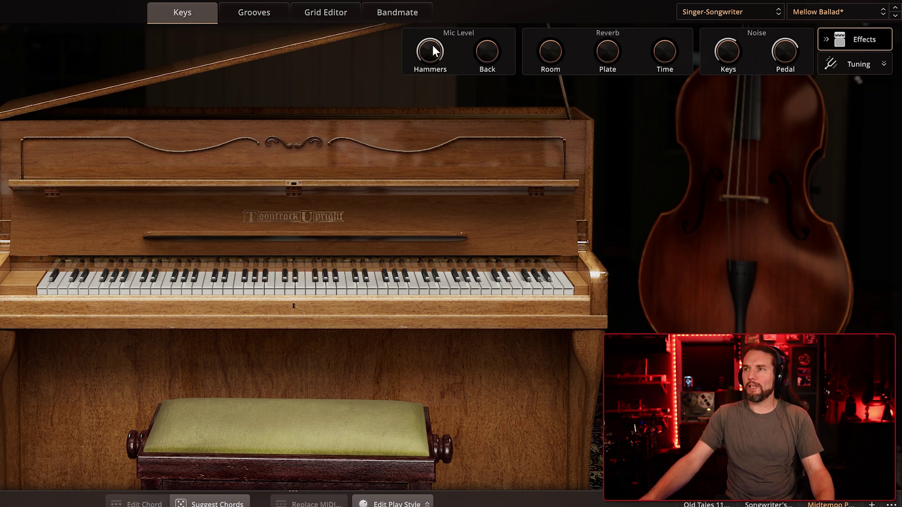
{"action": "left_click_drag", "start_coordinate": [486, 44], "coordinate": [492, 50]}
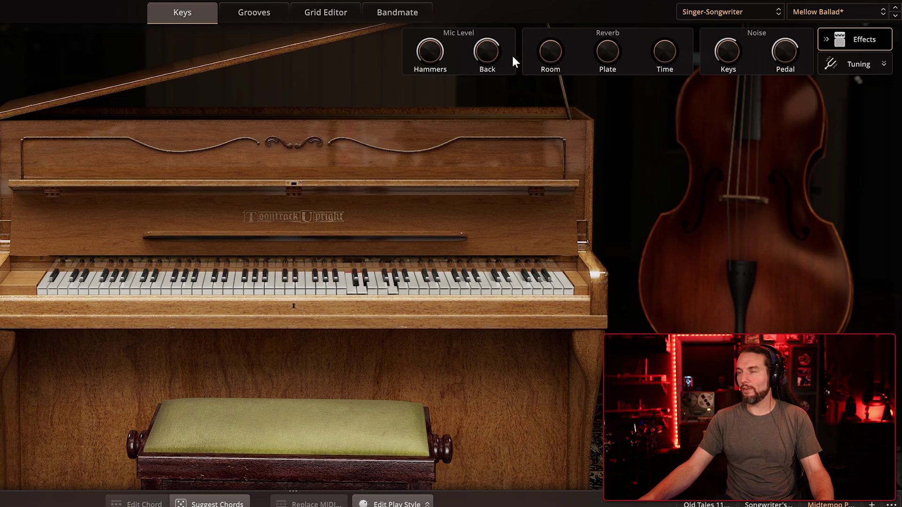
Step: Raise Mellow Ballad's Room, Plate and Time reverb controls to hear the reverb blended in
{"action": "left_click_drag", "start_coordinate": [553, 57], "coordinate": [553, 50]}
{"action": "left_click_drag", "start_coordinate": [608, 59], "coordinate": [607, 42]}
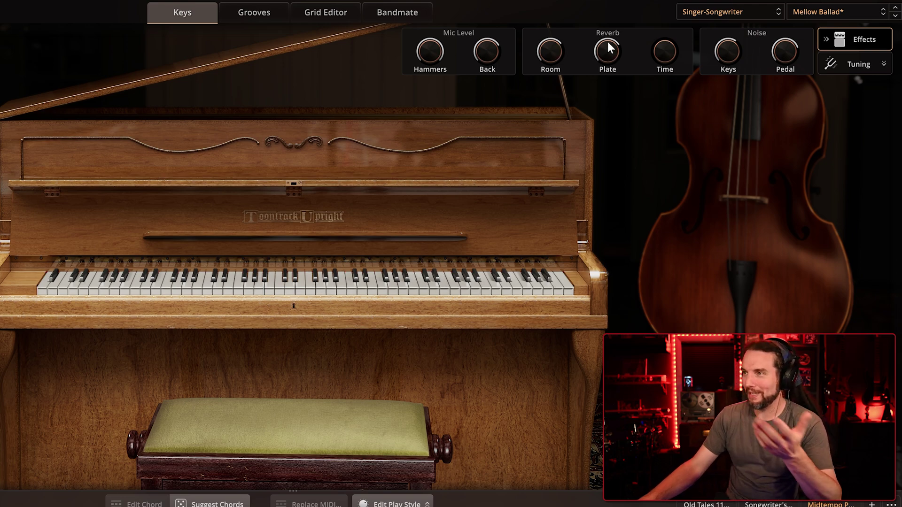
{"action": "left_click_drag", "start_coordinate": [666, 55], "coordinate": [664, 41]}
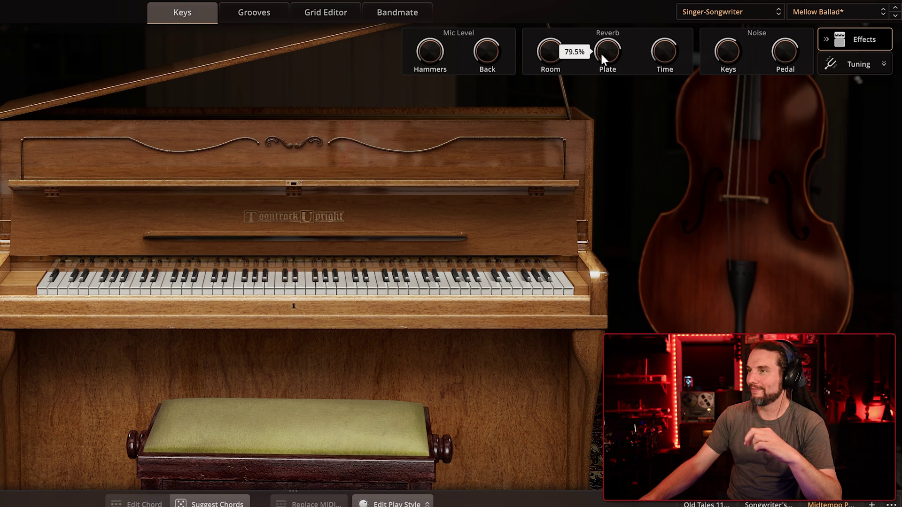
Step: Load the Modern Bright preset to try its reverb, and audition the Nice Room preset's EQ Bass
{"action": "left_click", "coordinate": [829, 14]}
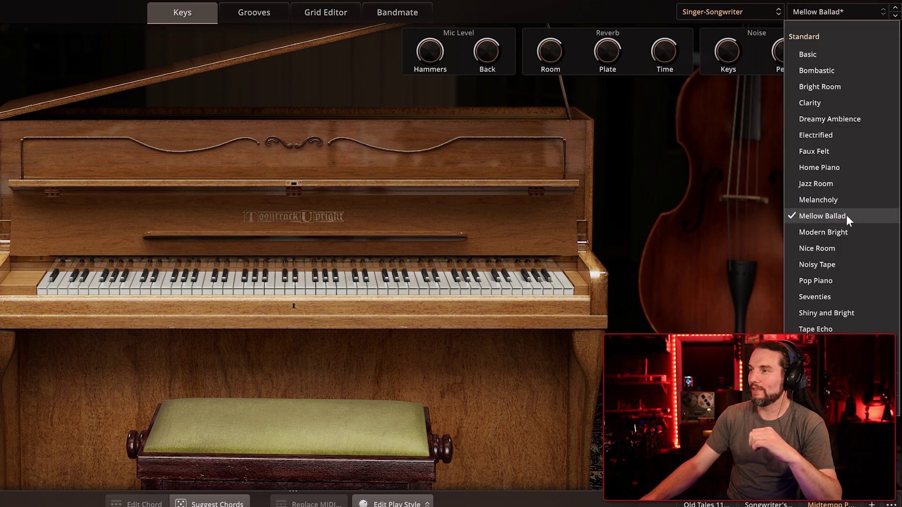
{"action": "left_click", "coordinate": [845, 229]}
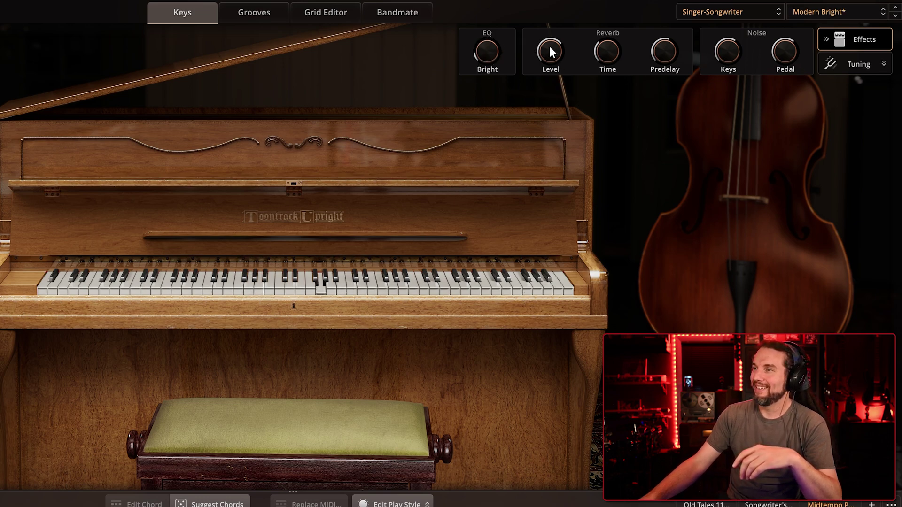
{"action": "mouse_move", "coordinate": [606, 49]}
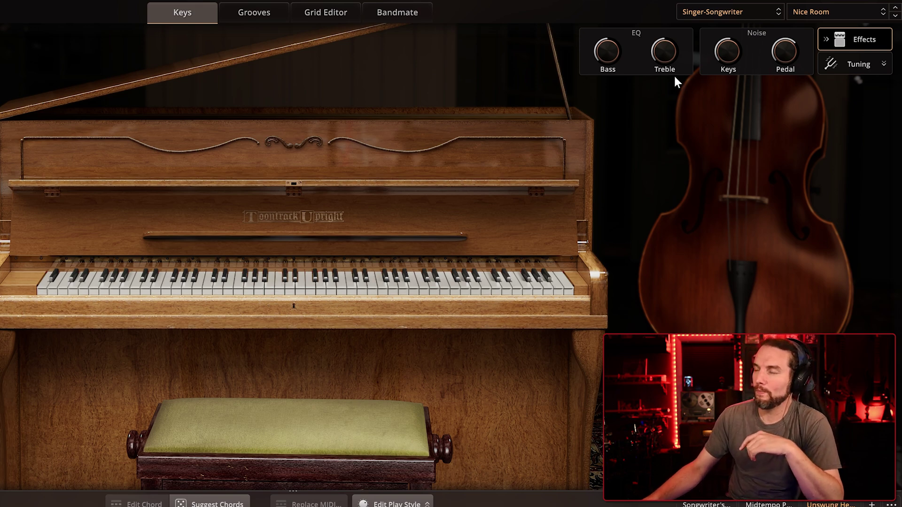
{"action": "left_click_drag", "start_coordinate": [611, 59], "coordinate": [606, 96]}
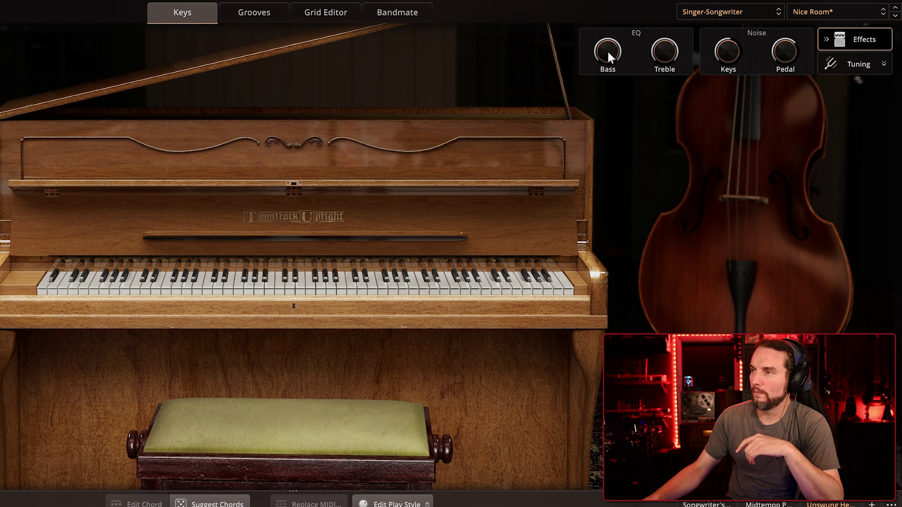
Step: Load the Noisy Tape preset, turn its tape Noise off, and audition the tape Drive and Flutter
{"action": "left_click", "coordinate": [796, 12]}
{"action": "left_click", "coordinate": [847, 267]}
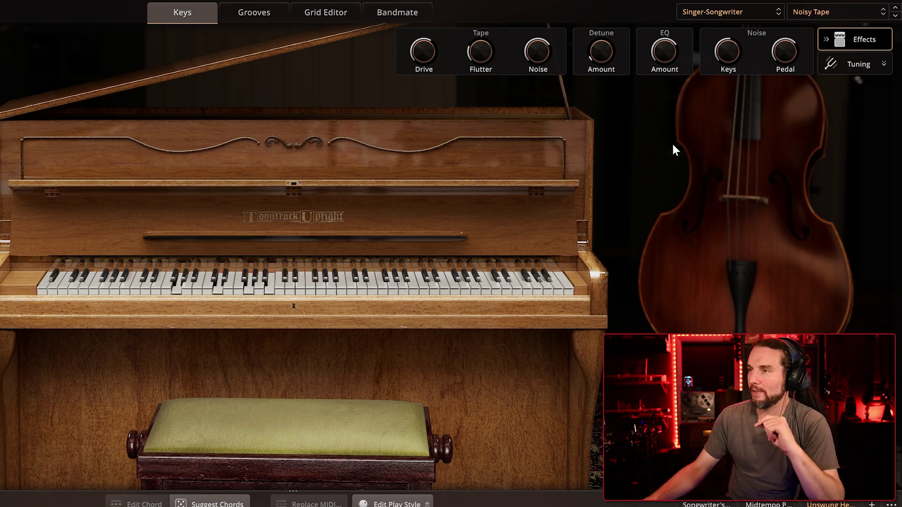
{"action": "mouse_move", "coordinate": [537, 50]}
{"action": "left_mouse_down"}
{"action": "mouse_move", "coordinate": [535, 33]}
{"action": "mouse_move", "coordinate": [535, 57]}
{"action": "left_mouse_up"}
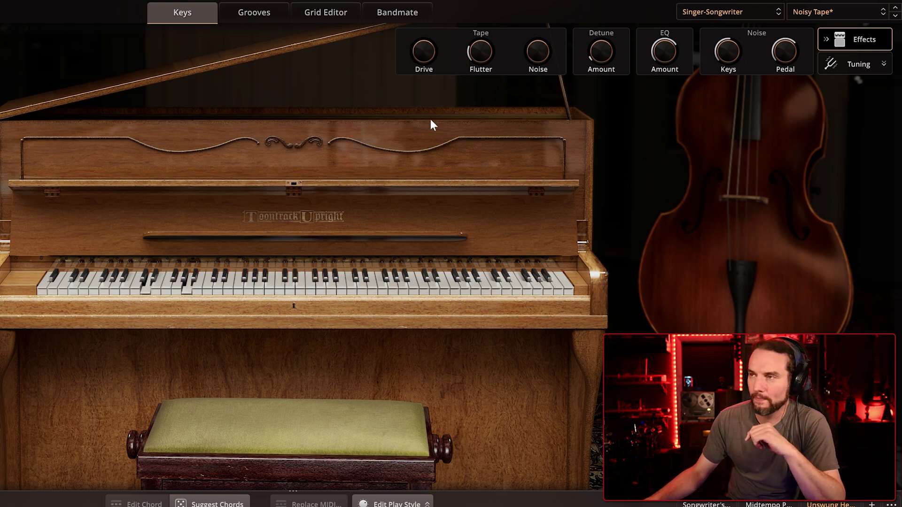
{"action": "left_click_drag", "start_coordinate": [423, 53], "coordinate": [423, 1]}
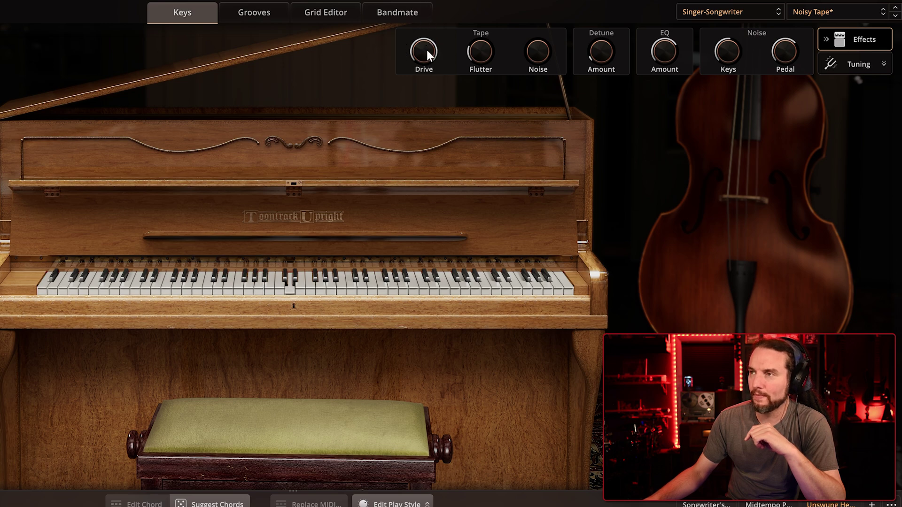
{"action": "left_click_drag", "start_coordinate": [480, 58], "coordinate": [481, 37]}
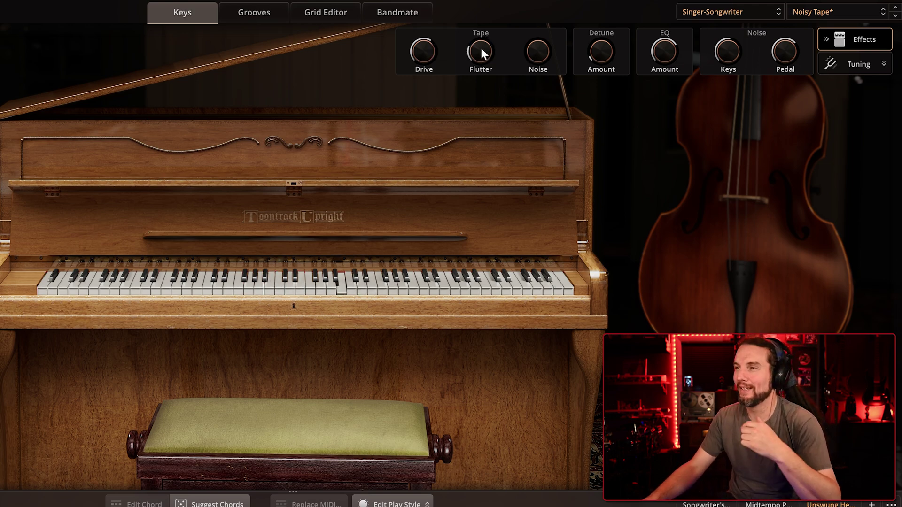
{"action": "left_click_drag", "start_coordinate": [481, 48], "coordinate": [473, 68]}
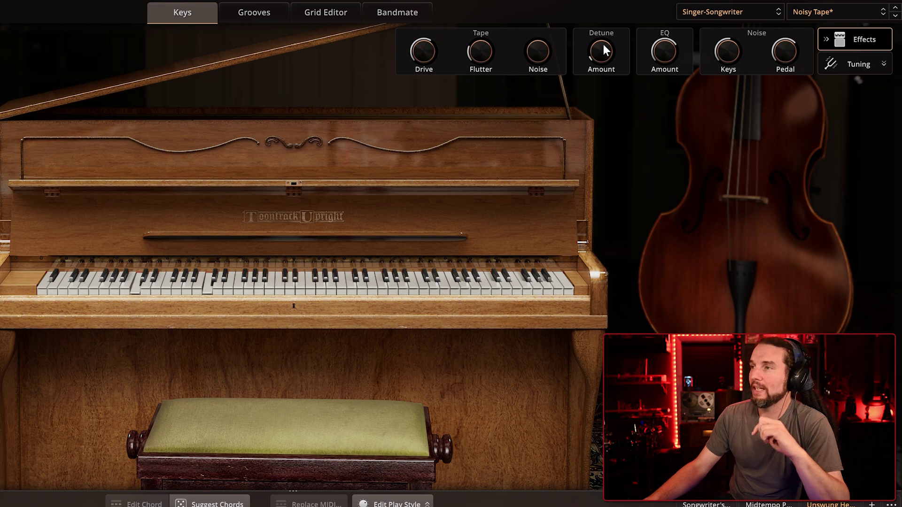
Step: Audition Noisy Tape's Detune Amount and sweep its EQ Amount between maximum and zero
{"action": "mouse_move", "coordinate": [604, 55]}
{"action": "left_mouse_down"}
{"action": "mouse_move", "coordinate": [595, 38]}
{"action": "mouse_move", "coordinate": [600, 49]}
{"action": "left_mouse_up"}
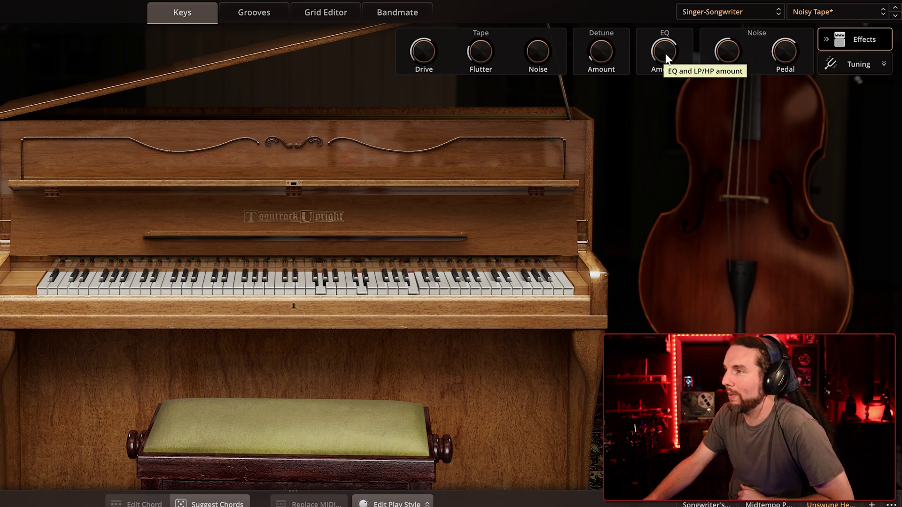
{"action": "left_click_drag", "start_coordinate": [665, 54], "coordinate": [657, 25]}
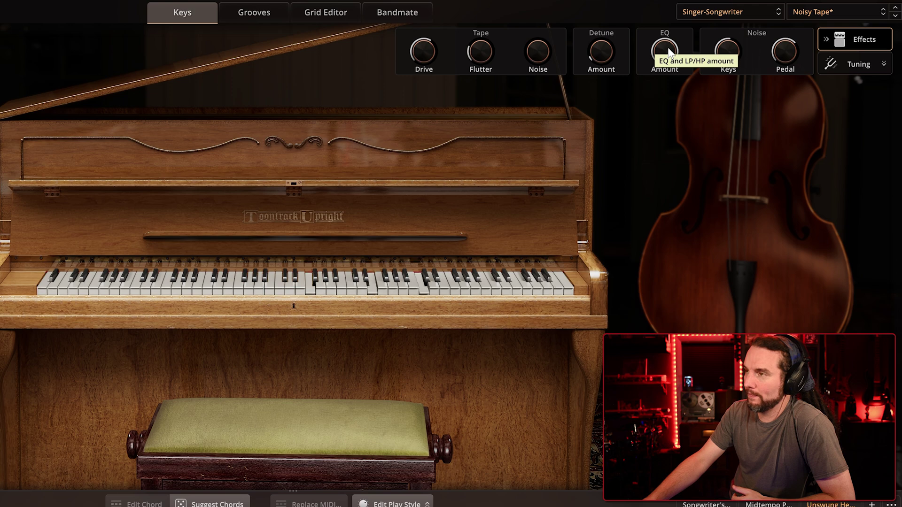
{"action": "left_click_drag", "start_coordinate": [669, 47], "coordinate": [668, 51]}
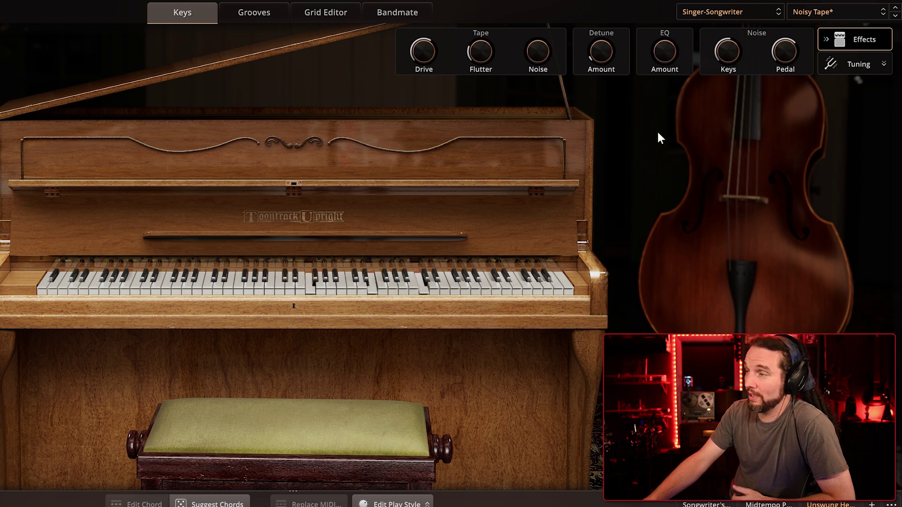
{"action": "mouse_move", "coordinate": [662, 65]}
{"action": "left_mouse_down"}
{"action": "mouse_move", "coordinate": [661, 41]}
{"action": "mouse_move", "coordinate": [665, 64]}
{"action": "left_mouse_up"}
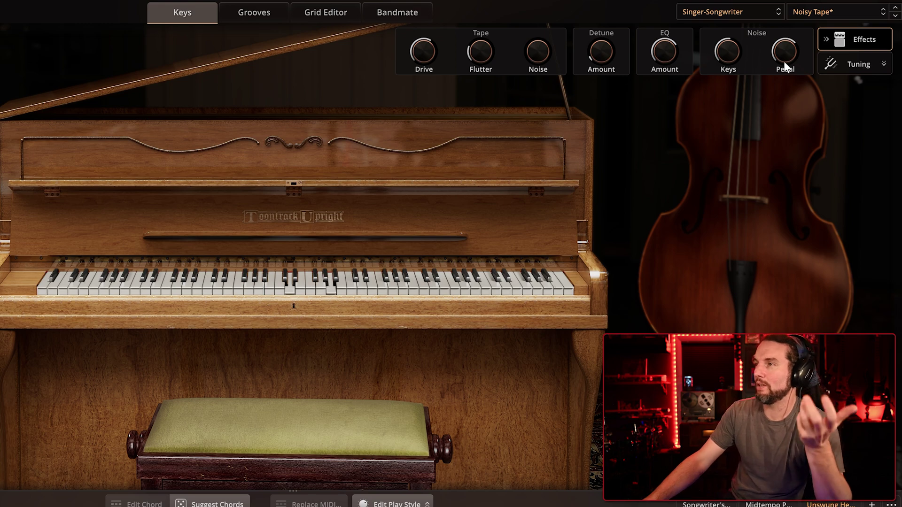
Step: Load the Pop Piano preset and sweep its Mic Balance from minimum to maximum before resetting it to default
{"action": "left_click", "coordinate": [820, 12]}
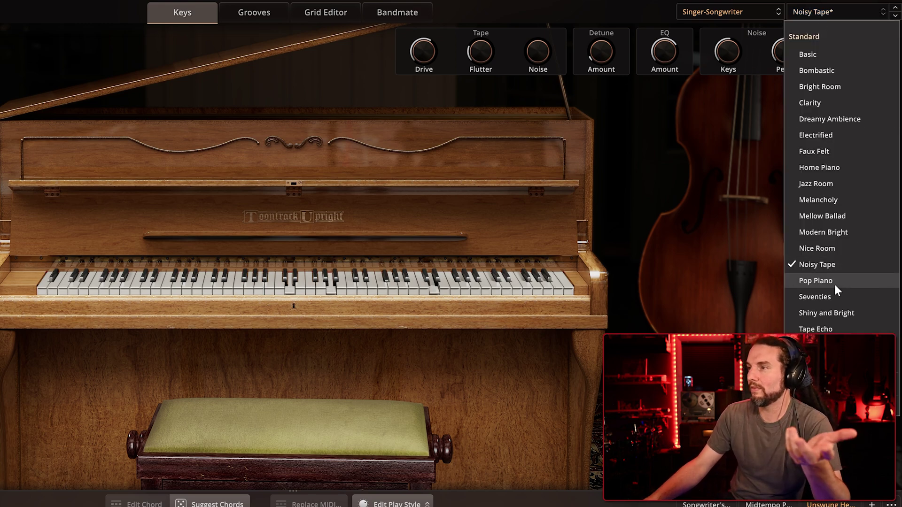
{"action": "left_click", "coordinate": [817, 282]}
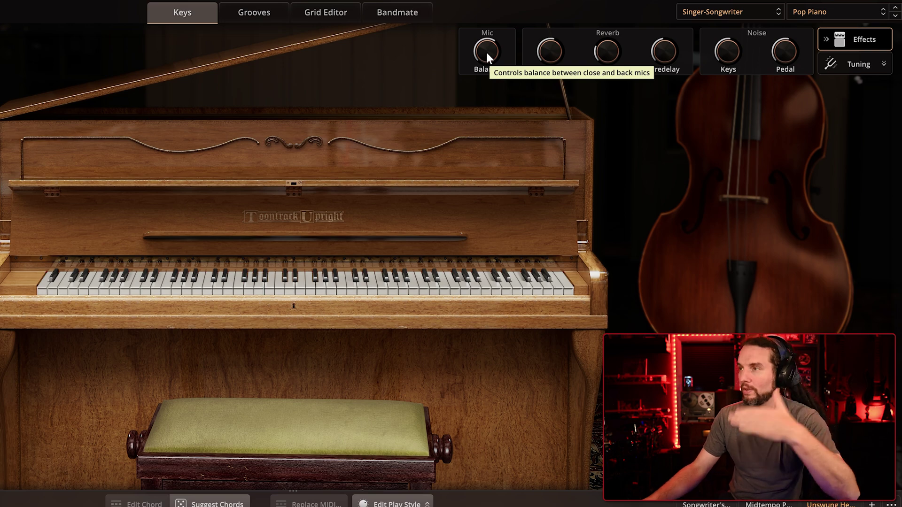
{"action": "left_click_drag", "start_coordinate": [487, 52], "coordinate": [488, 116]}
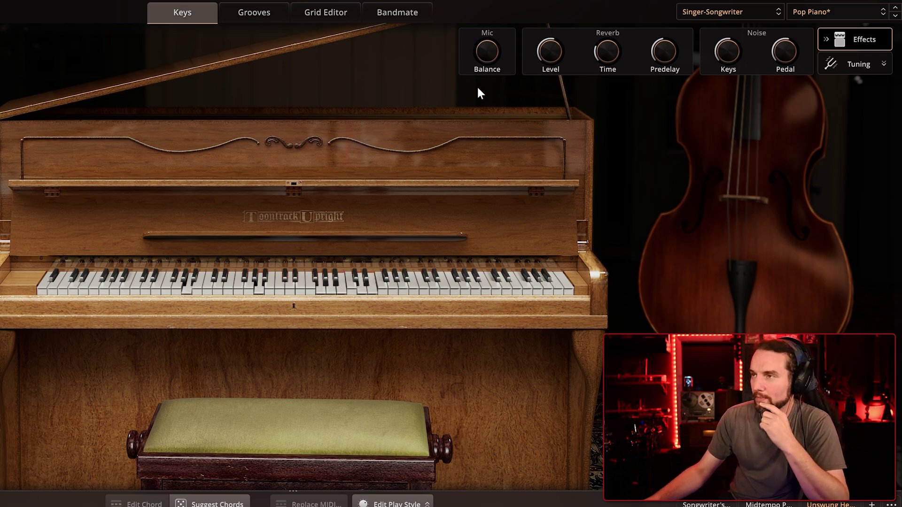
{"action": "left_click_drag", "start_coordinate": [487, 58], "coordinate": [487, 42]}
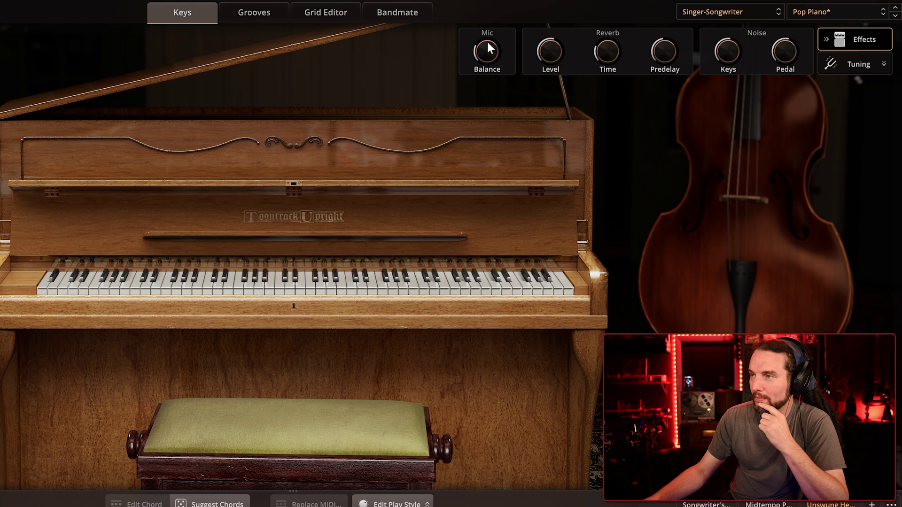
{"action": "mouse_move", "coordinate": [484, 42]}
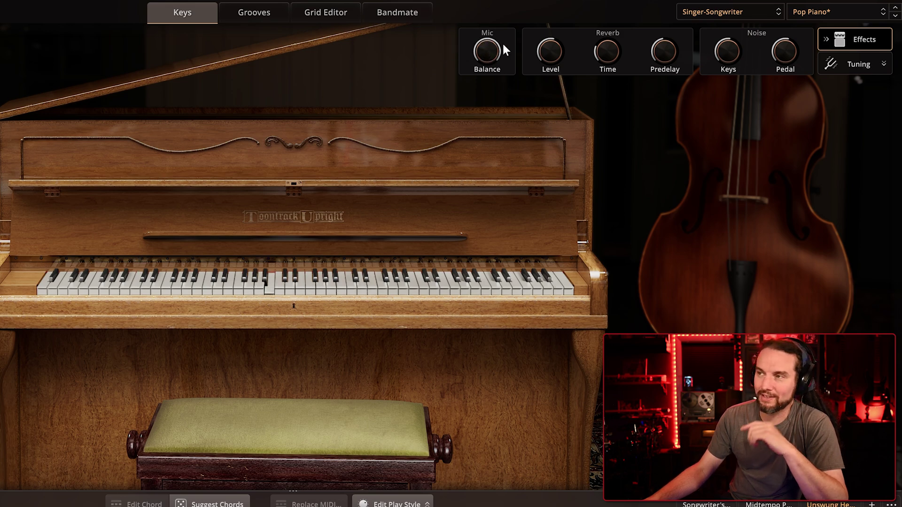
{"action": "double_click", "coordinate": [489, 52]}
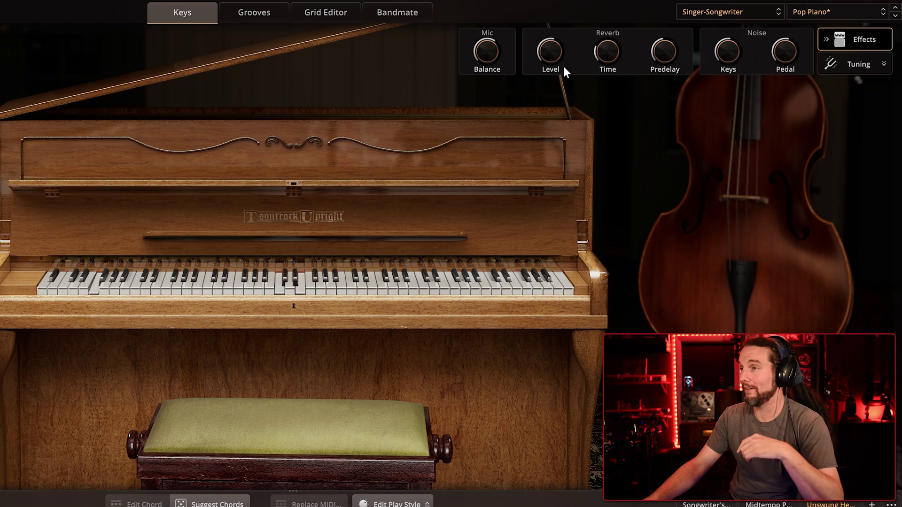
Step: Raise Pop Piano's reverb Time to audition a longer plate reverb
{"action": "mouse_move", "coordinate": [551, 53]}
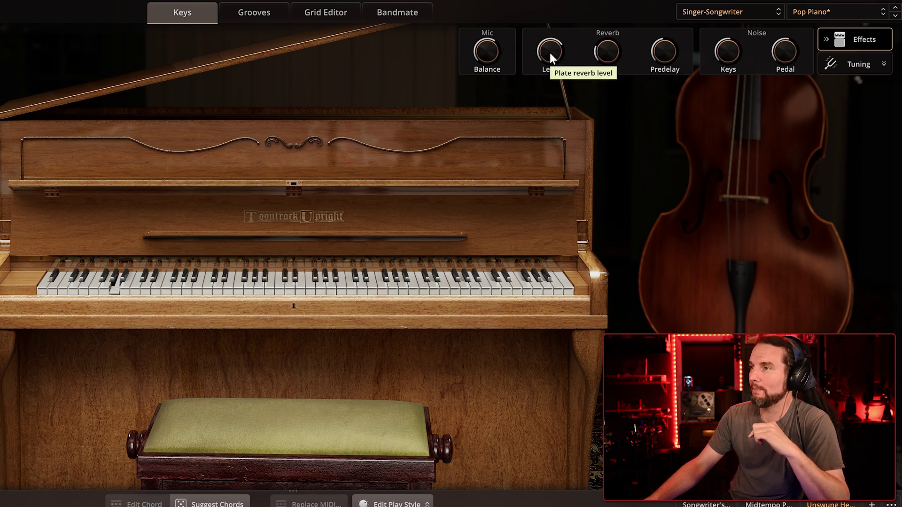
{"action": "left_click_drag", "start_coordinate": [603, 51], "coordinate": [606, 35]}
{"action": "mouse_move", "coordinate": [608, 43]}
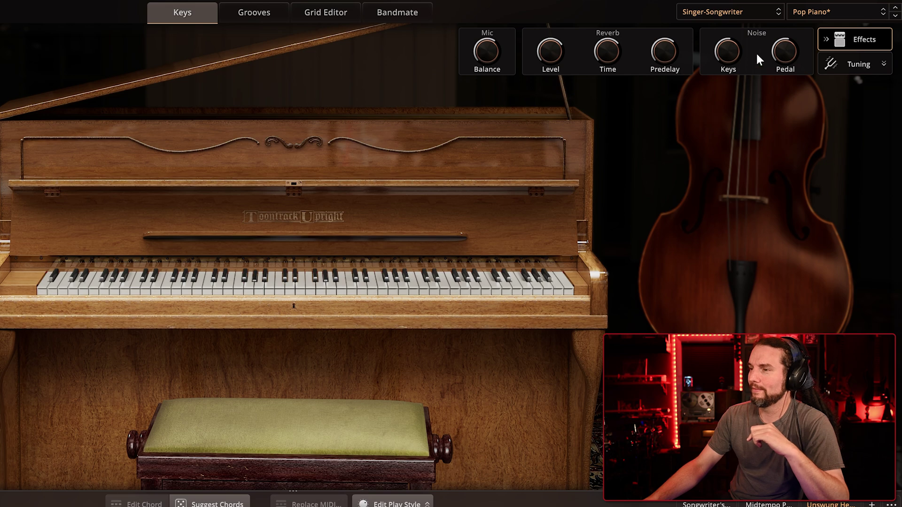
Step: Load the Seventies preset and audition its Plate Reverb Time and Level
{"action": "left_click", "coordinate": [806, 9]}
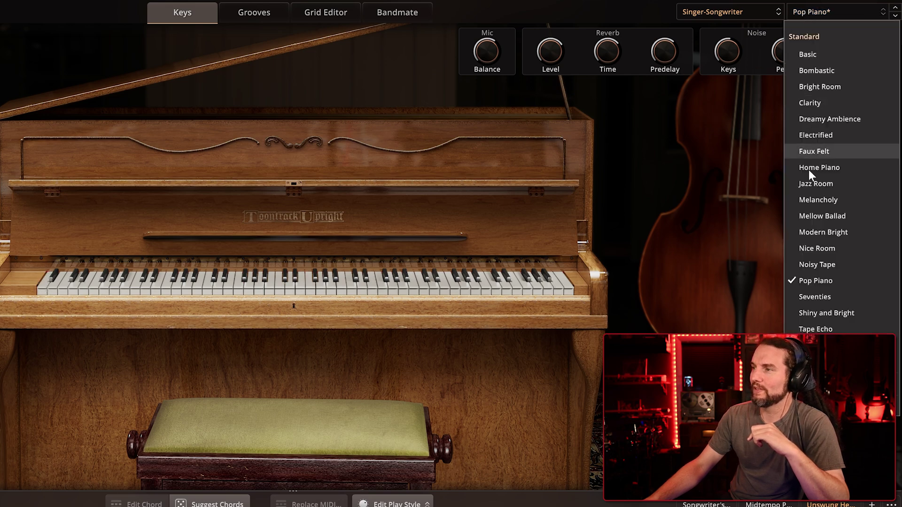
{"action": "left_click", "coordinate": [815, 298]}
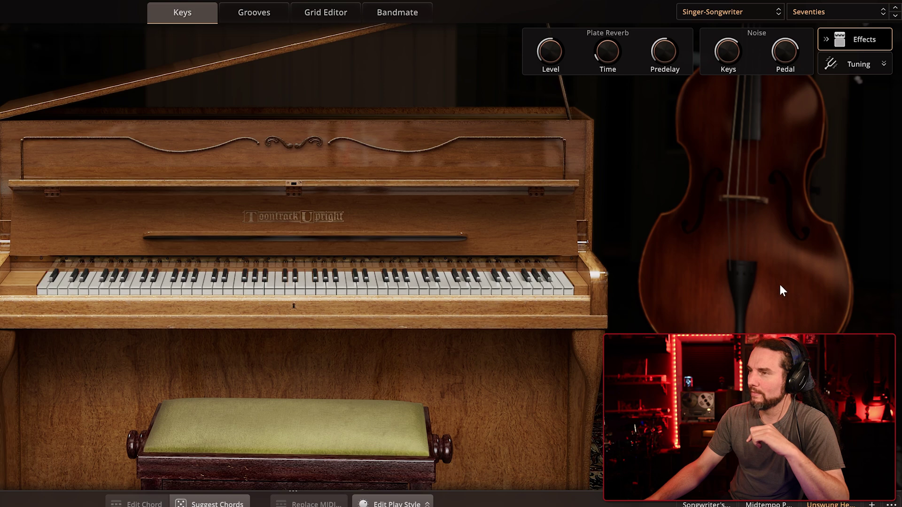
{"action": "left_click_drag", "start_coordinate": [608, 54], "coordinate": [607, 38]}
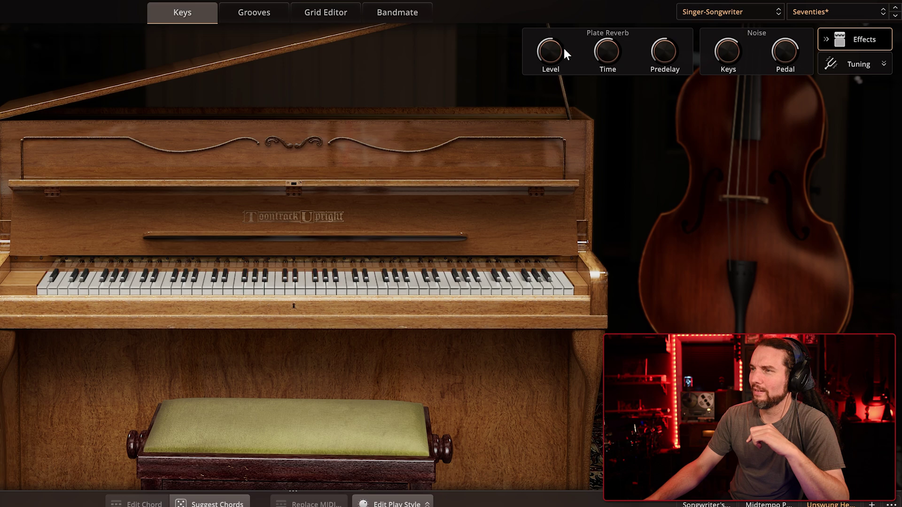
{"action": "left_click_drag", "start_coordinate": [545, 49], "coordinate": [546, 42]}
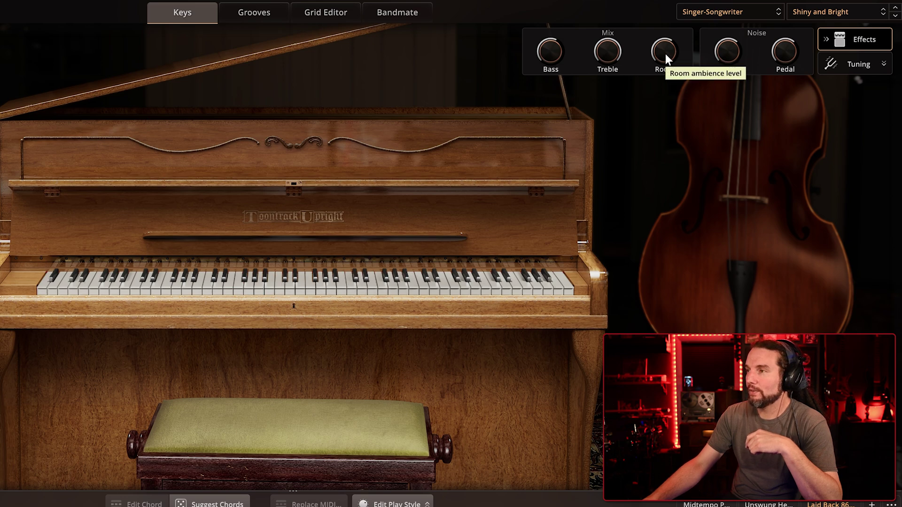
Step: Audition the Shiny and Bright preset's Room ambience and Treble by turning each up and down
{"action": "left_click_drag", "start_coordinate": [665, 53], "coordinate": [662, 22]}
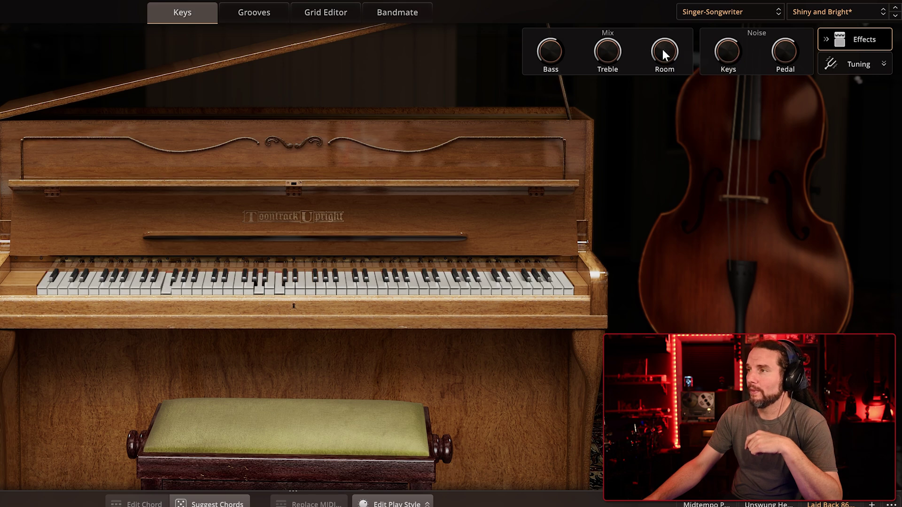
{"action": "left_click_drag", "start_coordinate": [663, 45], "coordinate": [663, 82]}
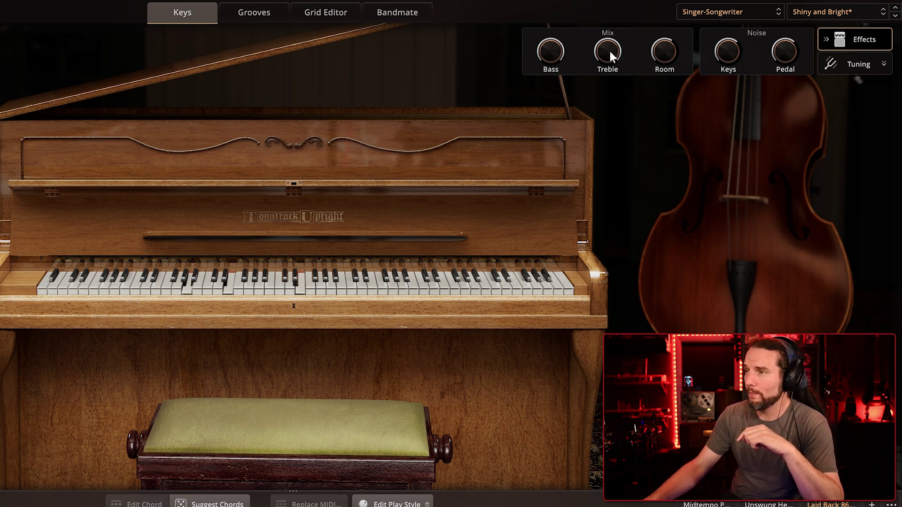
{"action": "left_click_drag", "start_coordinate": [608, 51], "coordinate": [613, 95]}
{"action": "left_click_drag", "start_coordinate": [606, 56], "coordinate": [609, 51]}
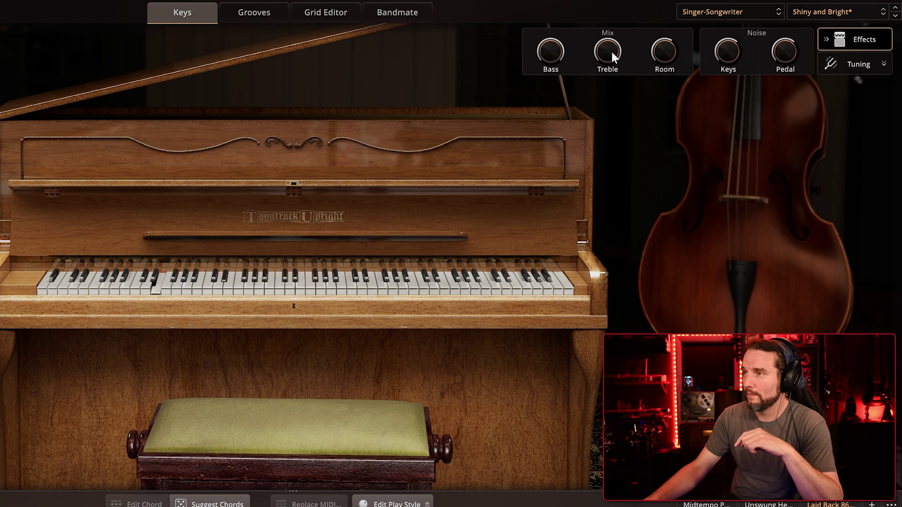
Step: Load the Tape Echo preset and audition its echo Send from 0% upward, plus its Regen and Spread
{"action": "left_click", "coordinate": [813, 9]}
{"action": "left_click", "coordinate": [818, 329]}
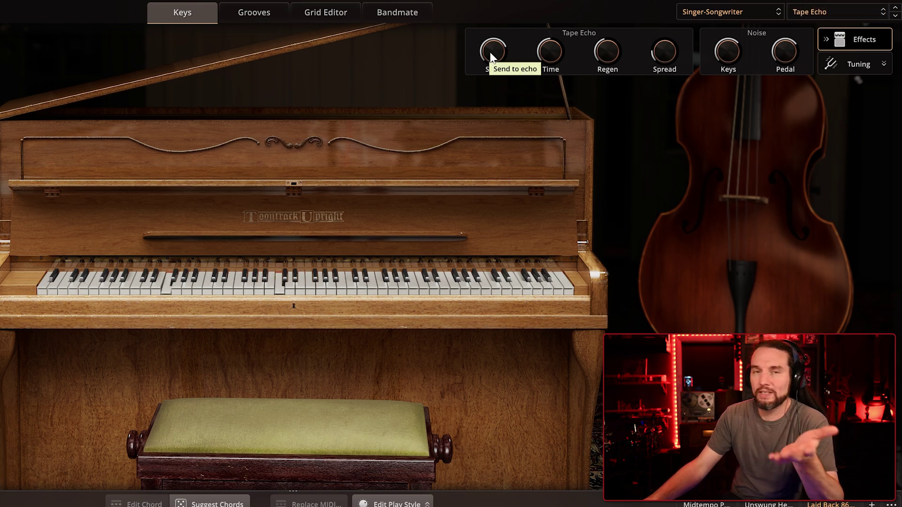
{"action": "left_click_drag", "start_coordinate": [491, 57], "coordinate": [502, 137]}
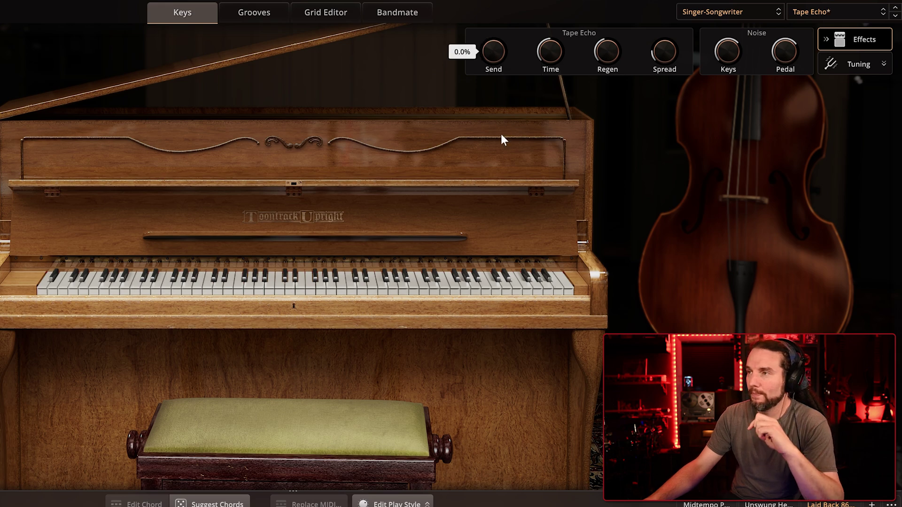
{"action": "left_click_drag", "start_coordinate": [502, 44], "coordinate": [496, 37]}
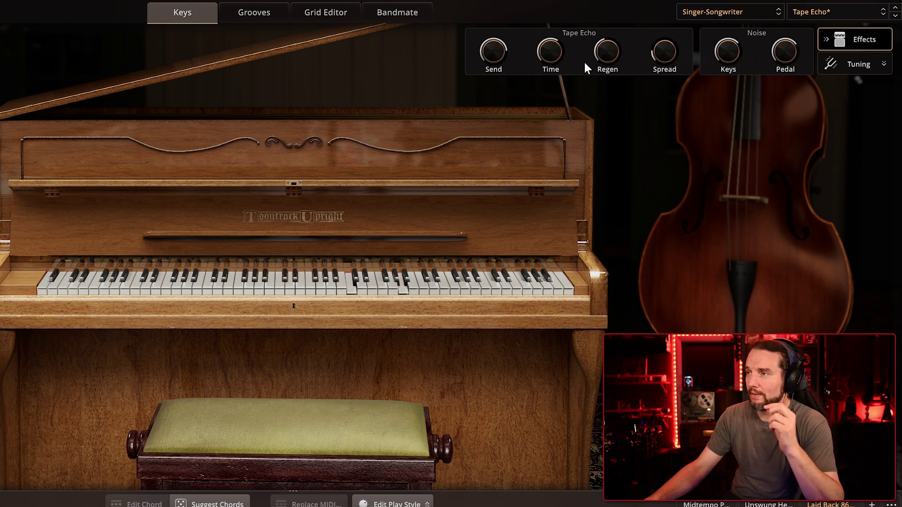
{"action": "left_click_drag", "start_coordinate": [606, 54], "coordinate": [606, 51]}
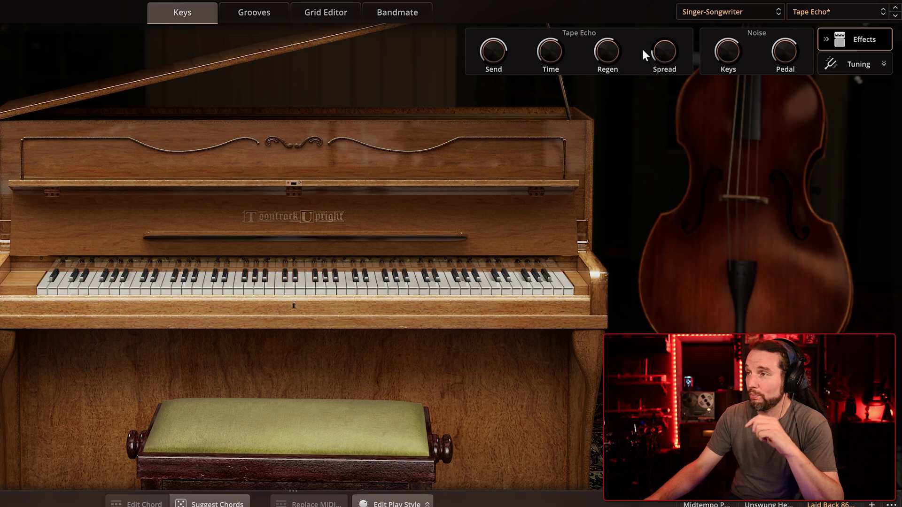
{"action": "left_click_drag", "start_coordinate": [661, 59], "coordinate": [669, 42]}
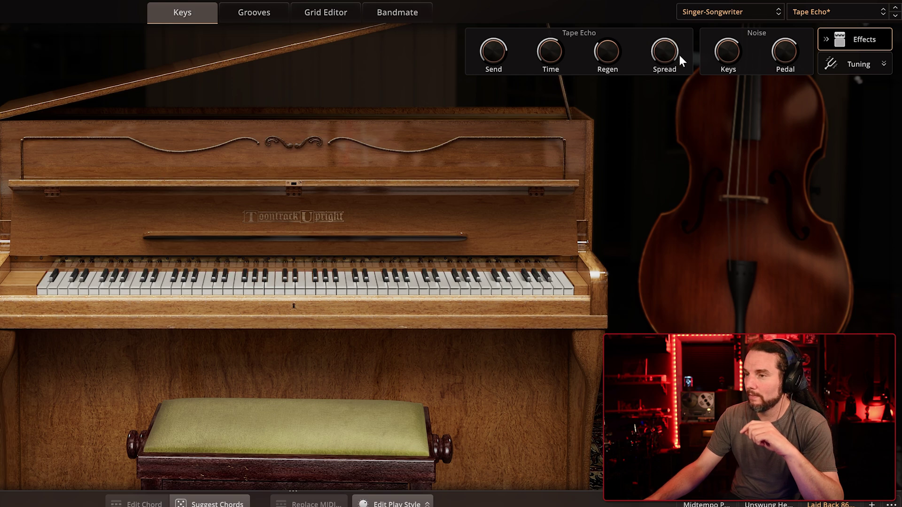
Step: Adjust the Tape Echo preset's Spread and load the Theater Stage preset
{"action": "left_click_drag", "start_coordinate": [670, 48], "coordinate": [662, 70]}
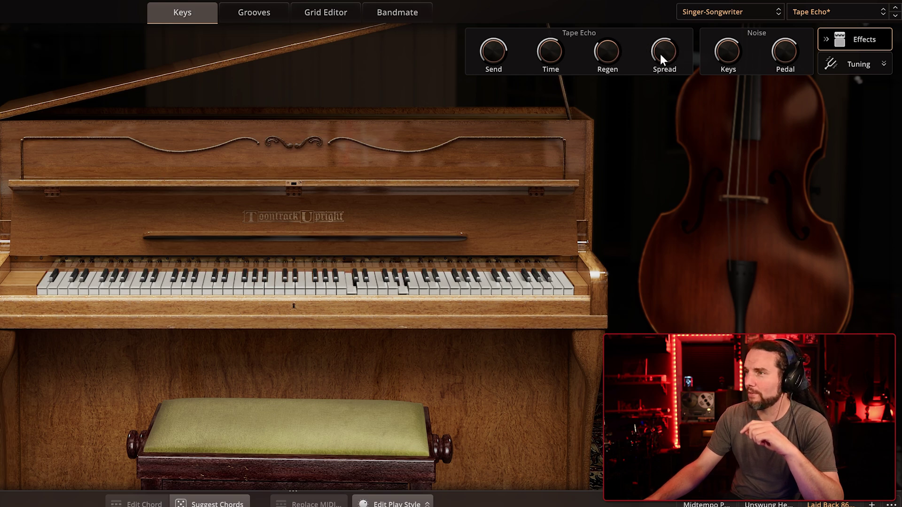
{"action": "left_click", "coordinate": [811, 15]}
{"action": "left_click", "coordinate": [827, 346]}
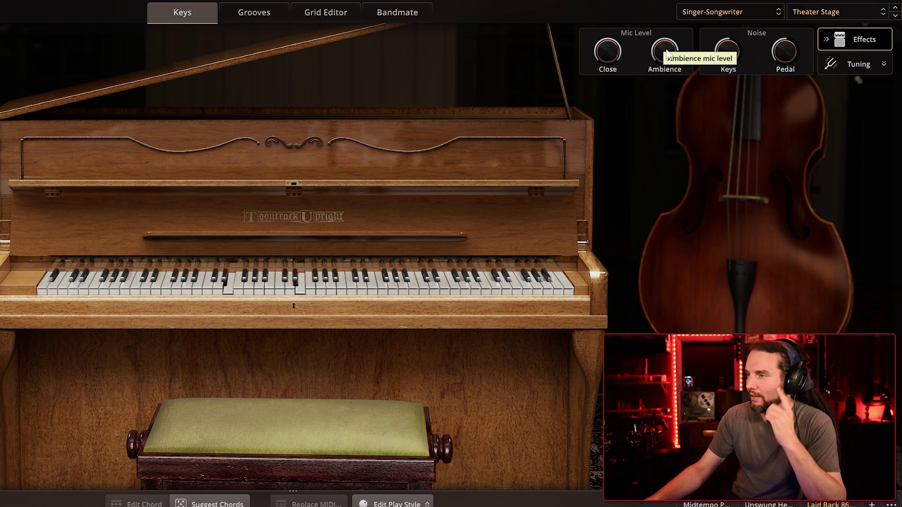
Step: Audition Theater Stage's Close mic with Ambience turned down, and its Ambience mic with Close turned down
{"action": "left_click_drag", "start_coordinate": [653, 68], "coordinate": [629, 80]}
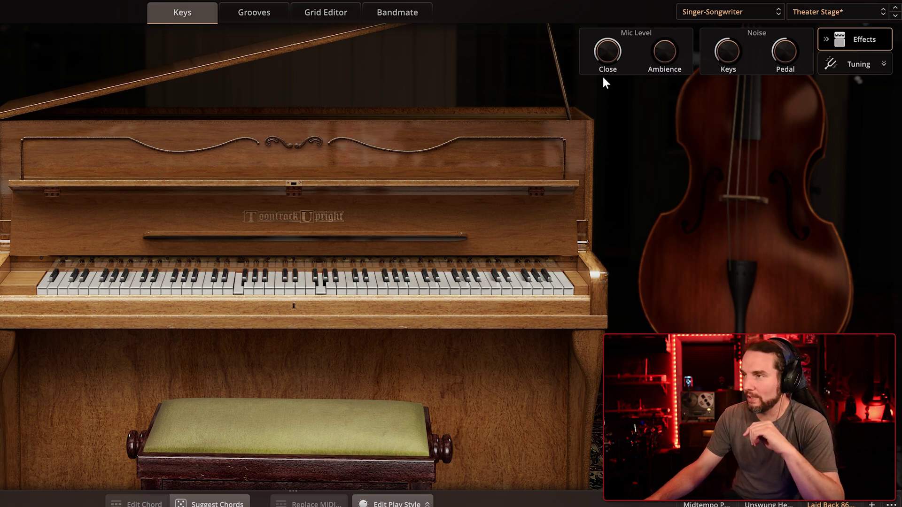
{"action": "left_click", "coordinate": [602, 51]}
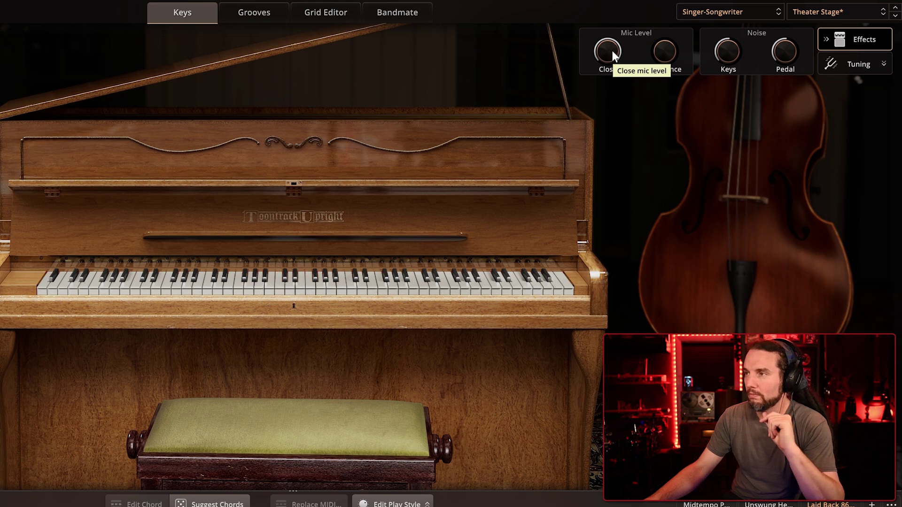
{"action": "mouse_move", "coordinate": [670, 35]}
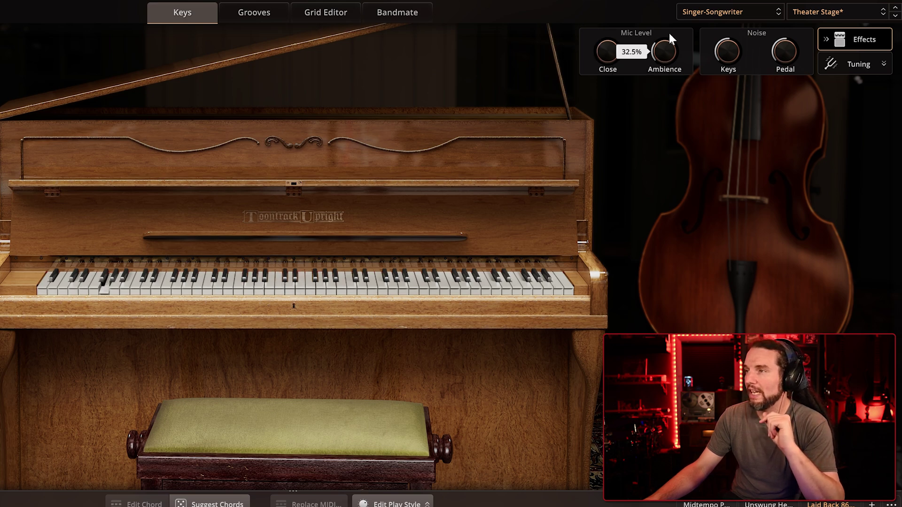
{"action": "mouse_move", "coordinate": [665, 51]}
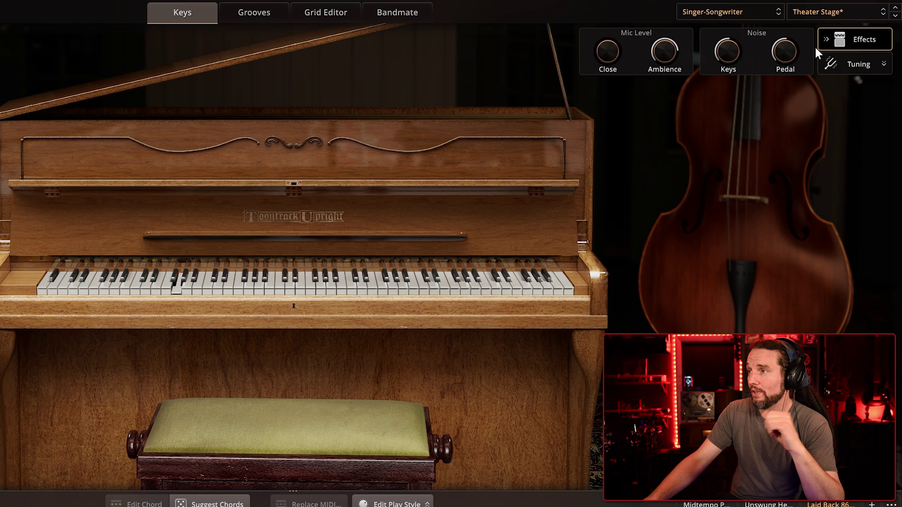
Step: Load the Worn and Dusty preset and audition its EQ Balance, Reverb Room and Detune Amount by raising each
{"action": "left_click", "coordinate": [844, 11]}
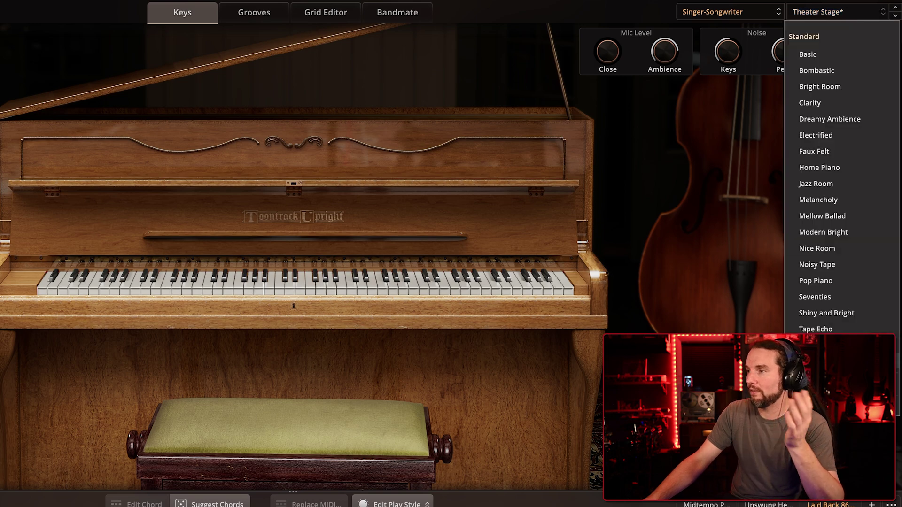
{"action": "left_click", "coordinate": [822, 362]}
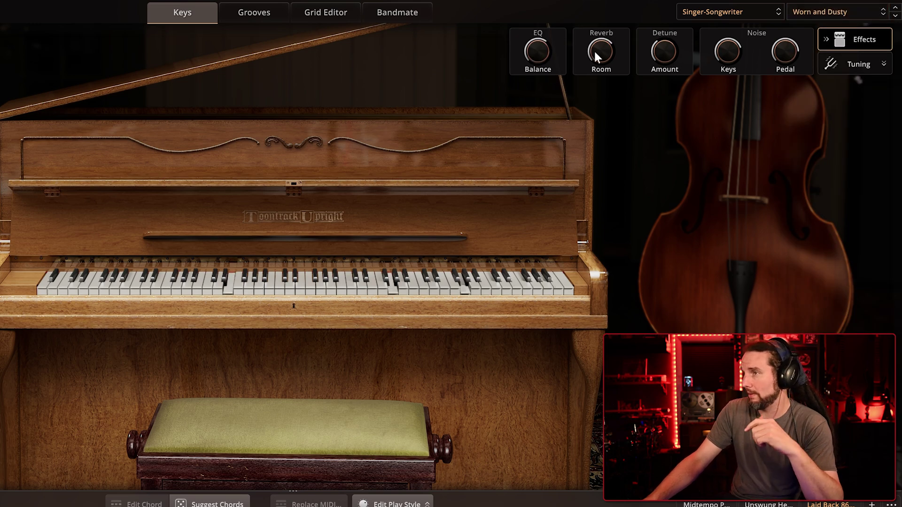
{"action": "left_click_drag", "start_coordinate": [536, 53], "coordinate": [534, 18]}
{"action": "left_click_drag", "start_coordinate": [601, 51], "coordinate": [603, 37]}
{"action": "left_click_drag", "start_coordinate": [667, 54], "coordinate": [695, 40]}
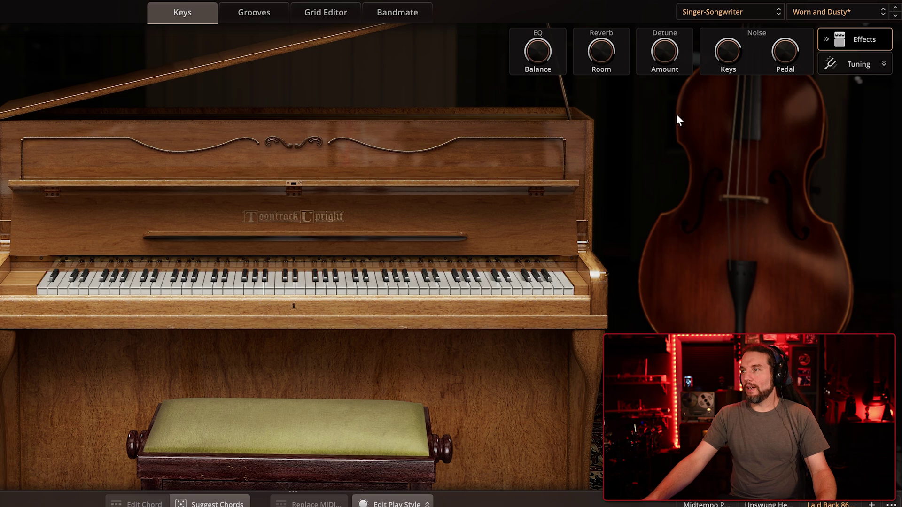
Step: Load the Raw Sounds - Stereo Out preset and loop playback over the Bridge section starting at bar 17
{"action": "left_click", "coordinate": [802, 14]}
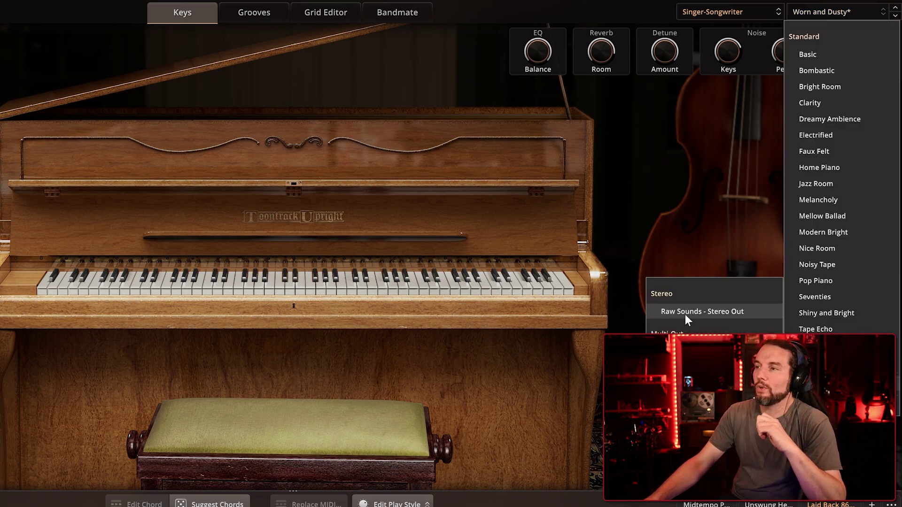
{"action": "left_click", "coordinate": [703, 315]}
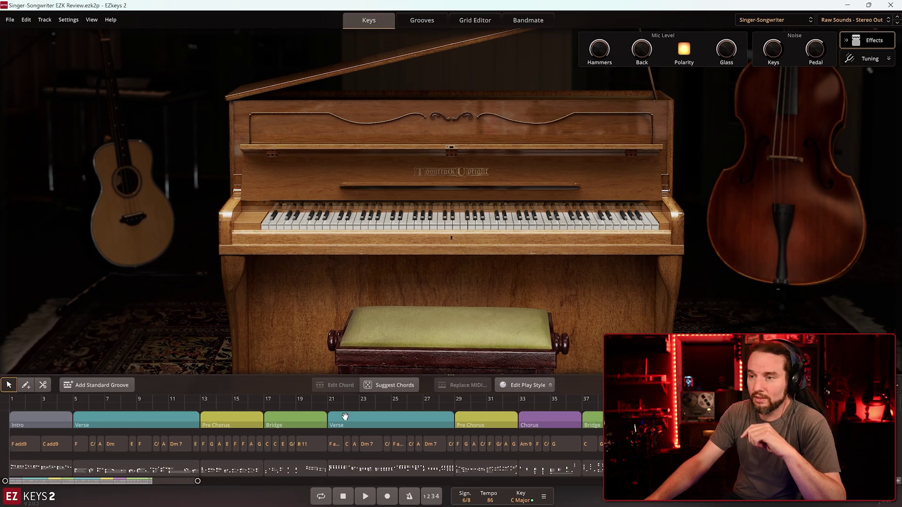
{"action": "left_click_drag", "start_coordinate": [265, 397], "coordinate": [311, 397]}
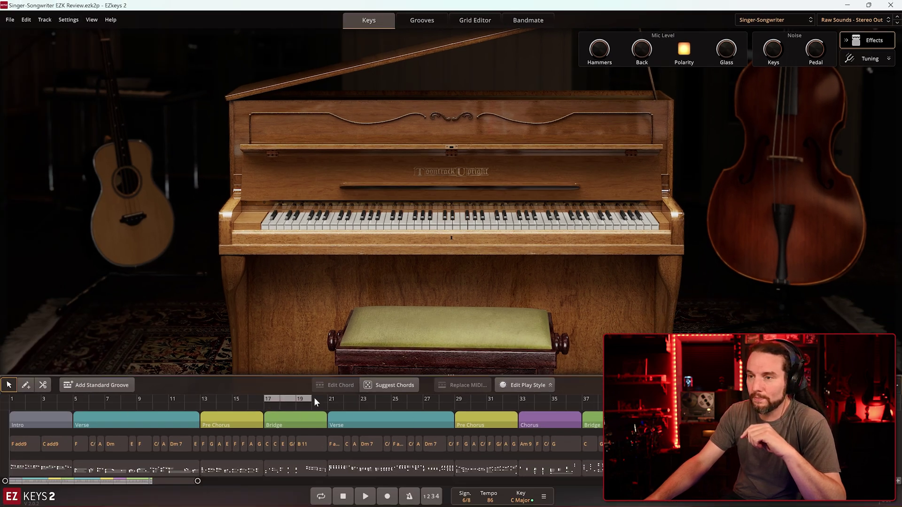
{"action": "left_click", "coordinate": [366, 496]}
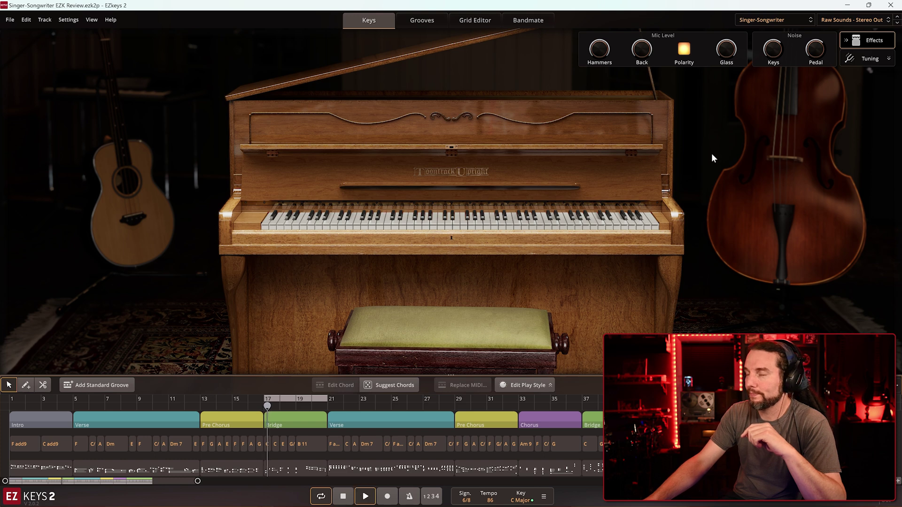
Step: Audition the raw mic blend by toggling Polarity and adjusting the Back and Glass mic levels
{"action": "left_click", "coordinate": [684, 50]}
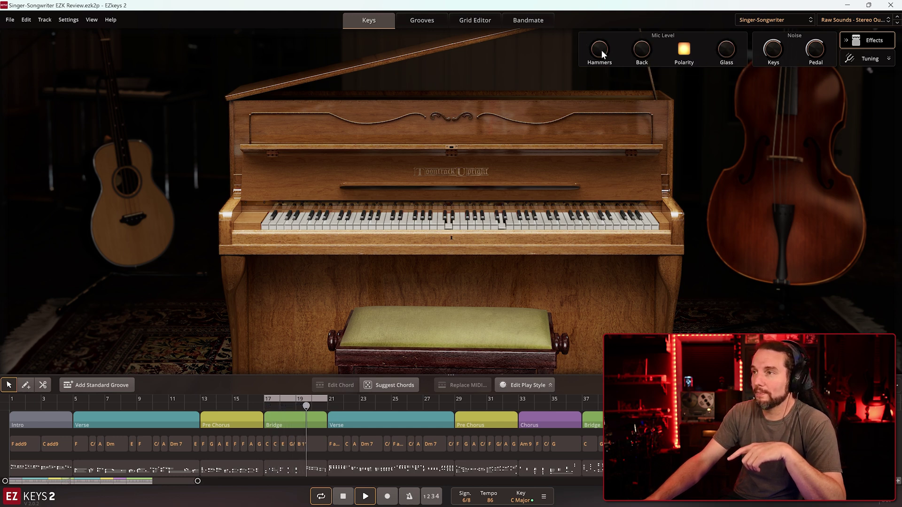
{"action": "mouse_move", "coordinate": [643, 55]}
{"action": "left_click_drag", "start_coordinate": [642, 54], "coordinate": [641, 27]}
{"action": "left_click_drag", "start_coordinate": [713, 51], "coordinate": [716, 33]}
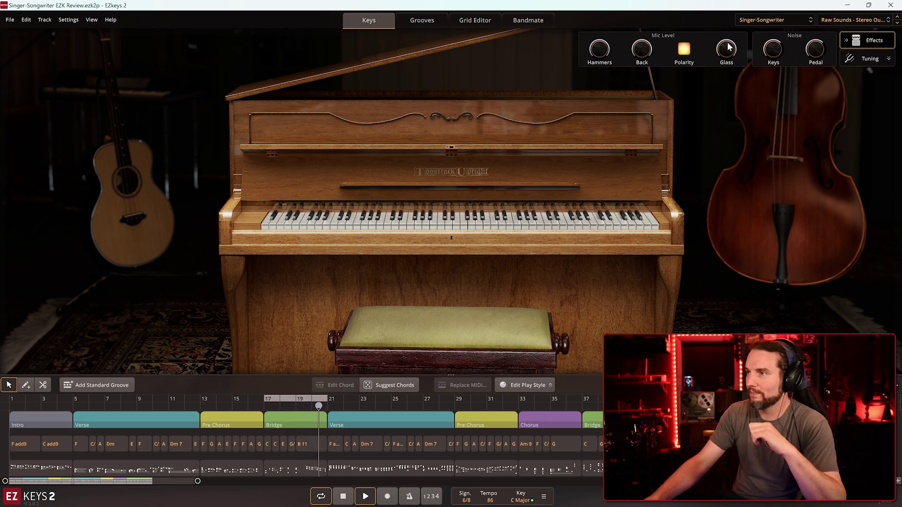
{"action": "mouse_move", "coordinate": [642, 66]}
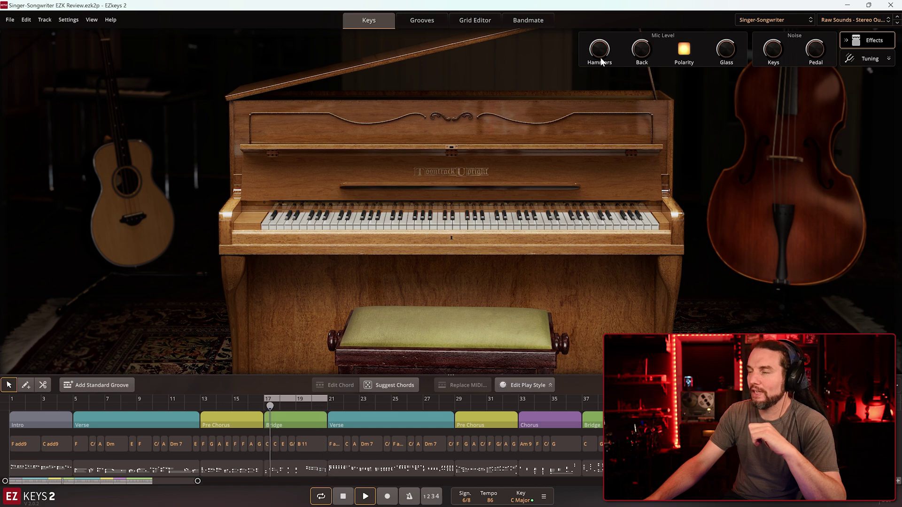
Step: Examine the Multi-Out presets available under Raw Sounds without loading one
{"action": "left_click", "coordinate": [842, 21]}
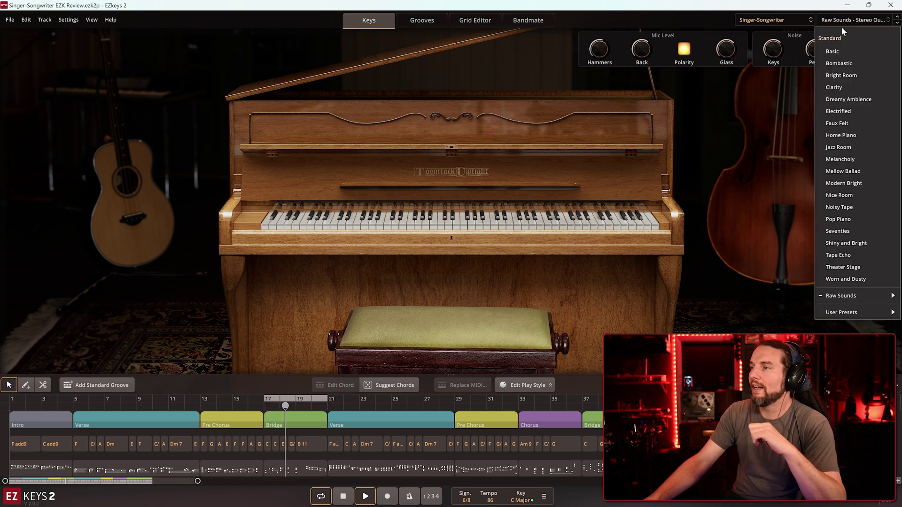
{"action": "mouse_move", "coordinate": [851, 301]}
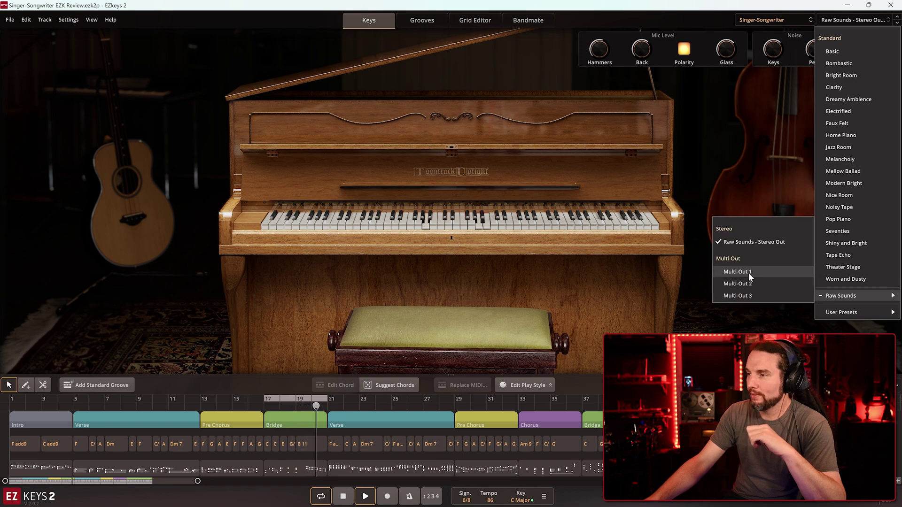
{"action": "left_click", "coordinate": [611, 77]}
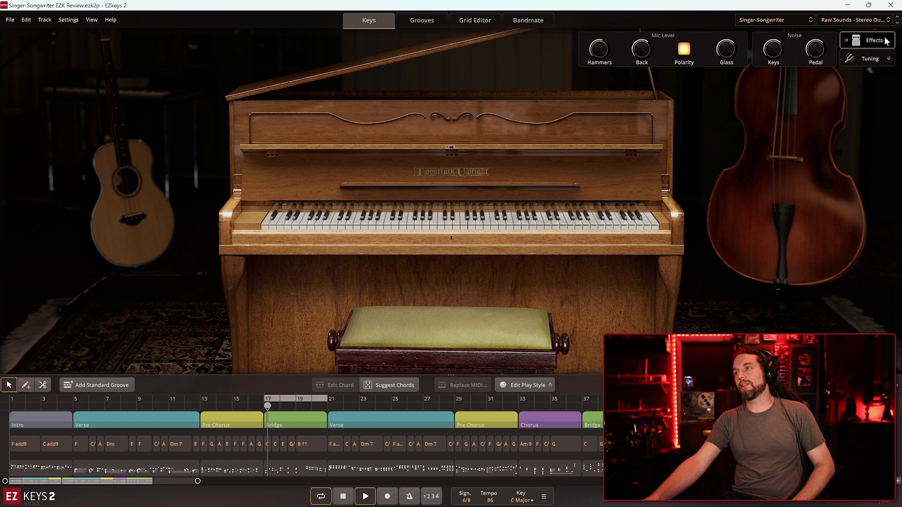